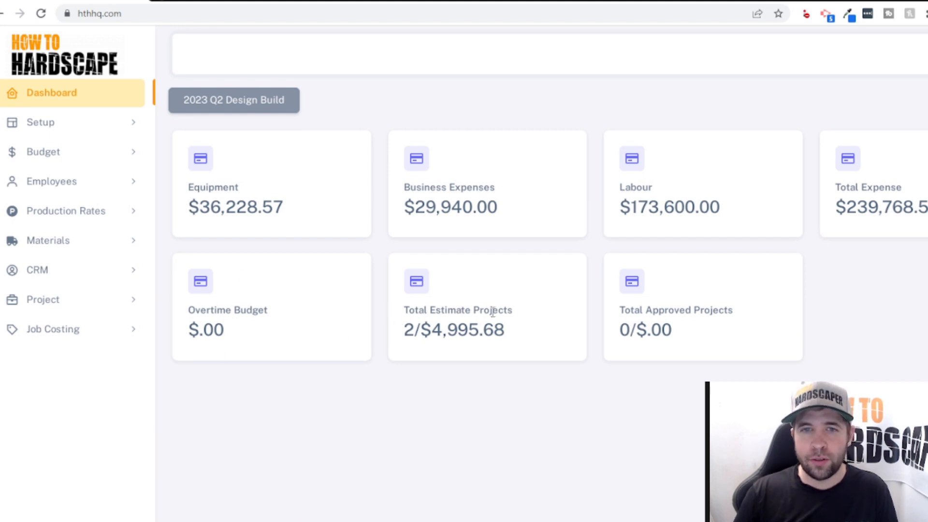
Step: Review the total estimate projects and total approved projects figures on the dashboard
drag(405, 333, 514, 338)
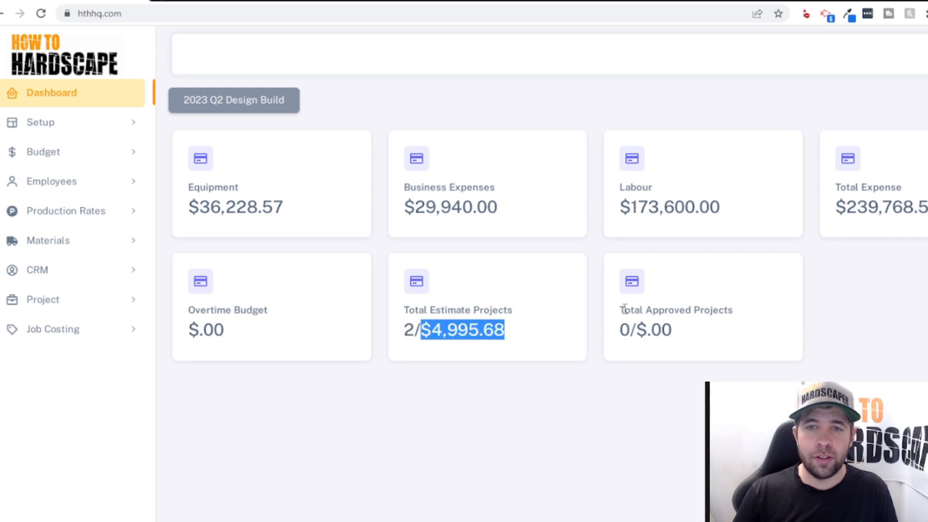
drag(624, 309, 783, 309)
drag(634, 330, 697, 338)
Step: Open the Accounts page in the setup section and look through its cost codes and cost types
click(70, 123)
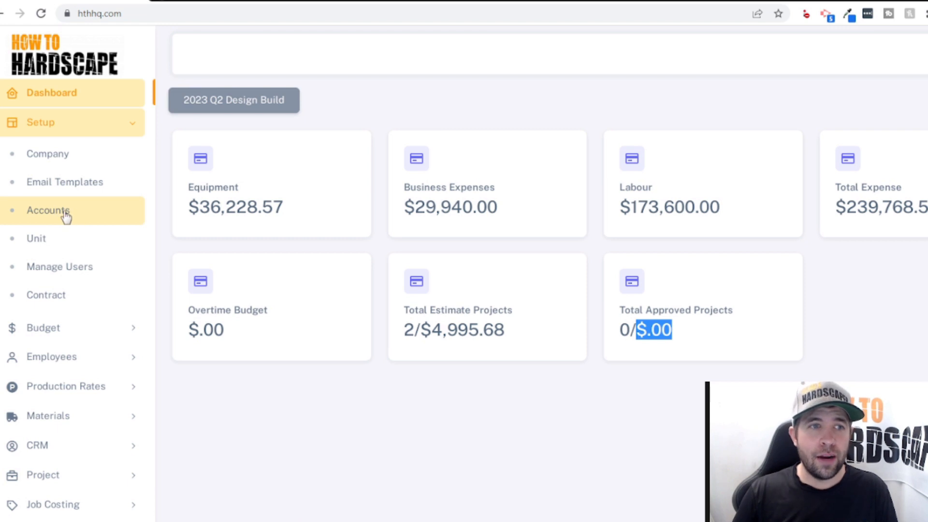
click(86, 217)
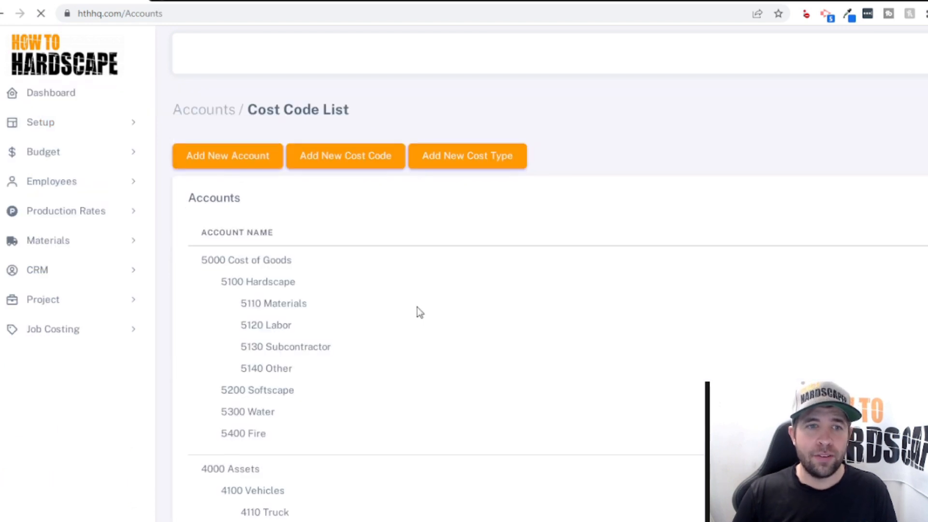
scroll(416, 306, down, 5)
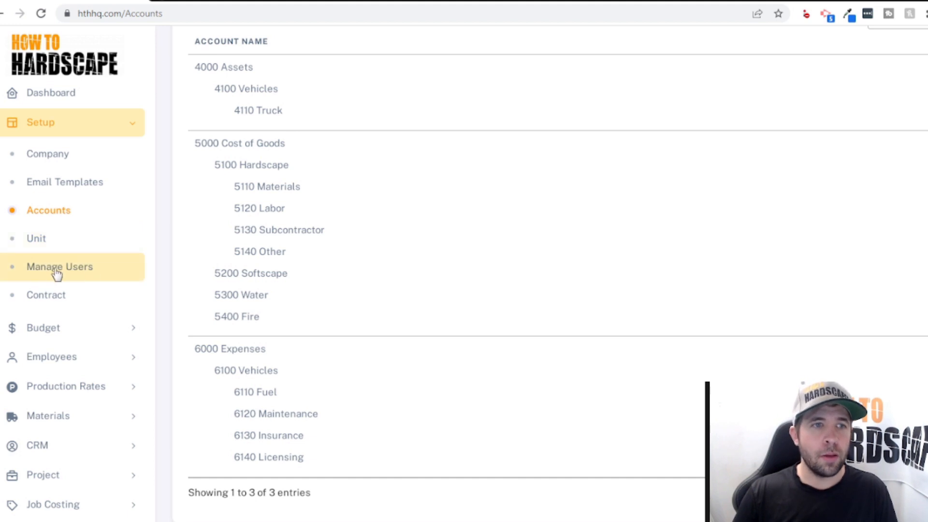
Step: Open the proposal contract from the contract setup for editing and read through its terms and conditions
click(54, 297)
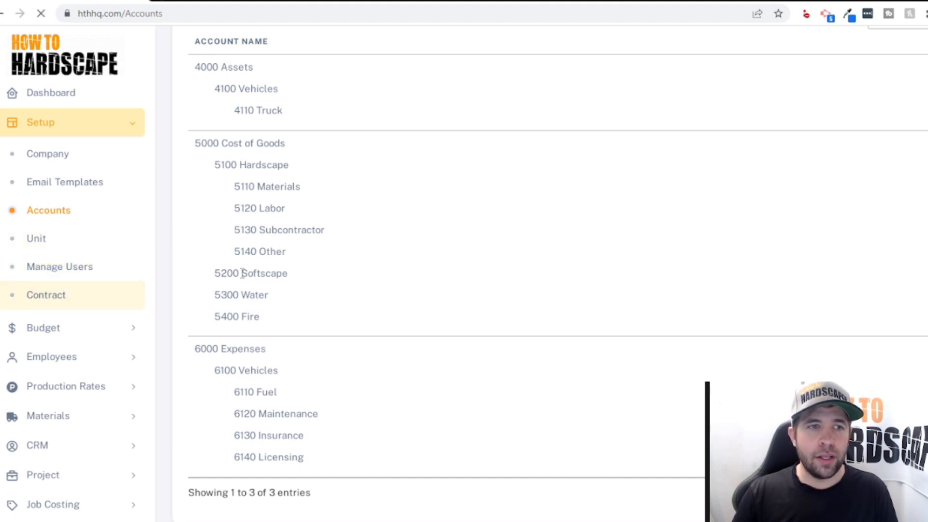
scroll(627, 296, down, 3)
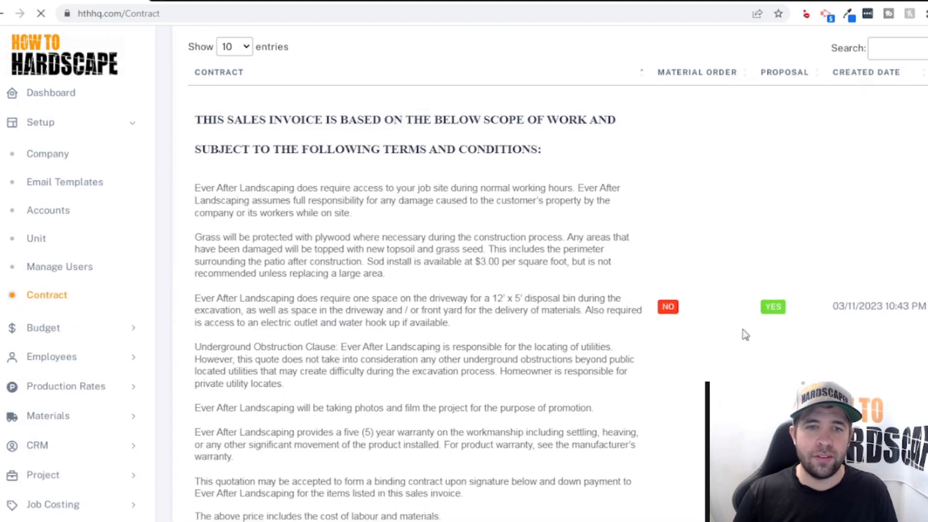
click(473, 222)
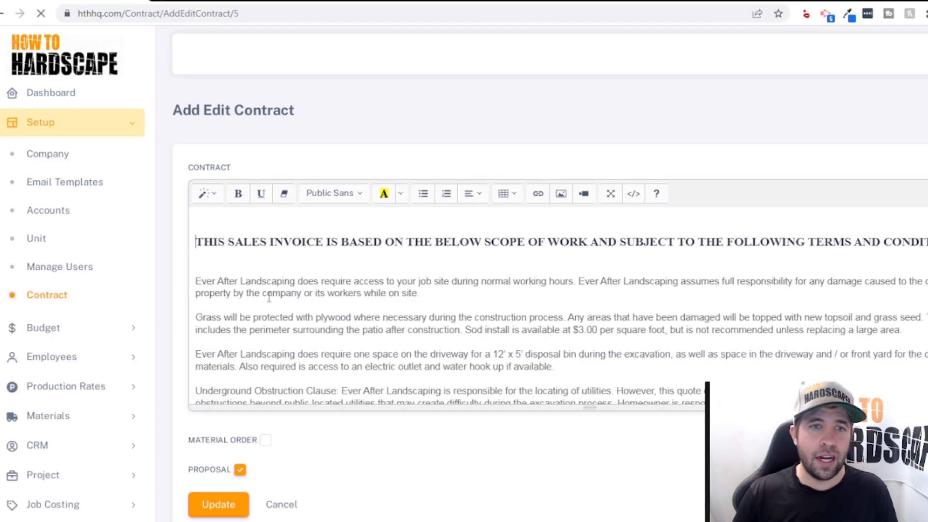
scroll(490, 312, down, 5)
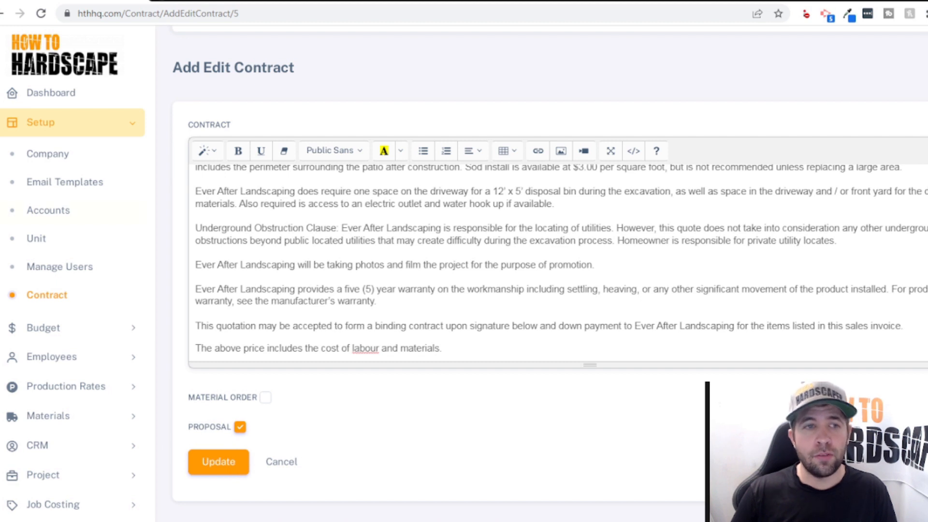
Step: Open the 2023 Q2 Design Build budget for editing from the budget table
click(41, 327)
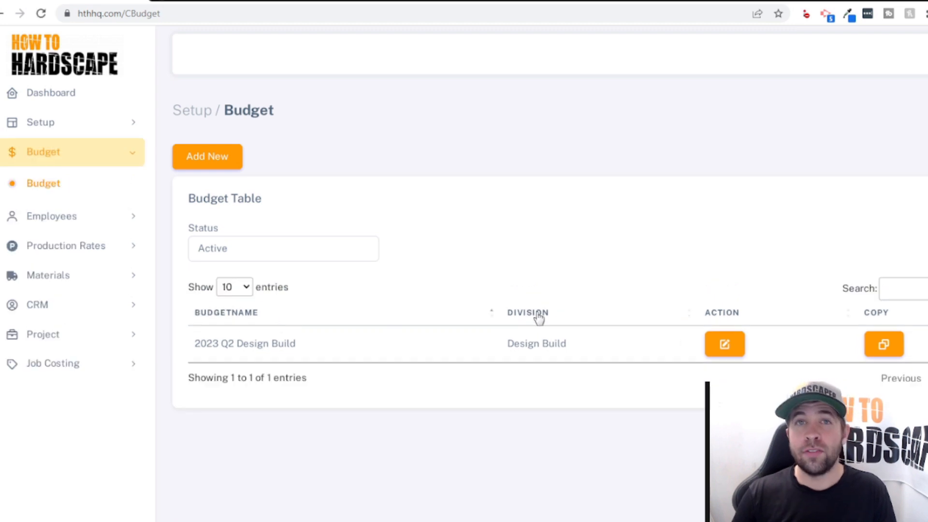
double_click(201, 343)
double_click(233, 343)
click(266, 346)
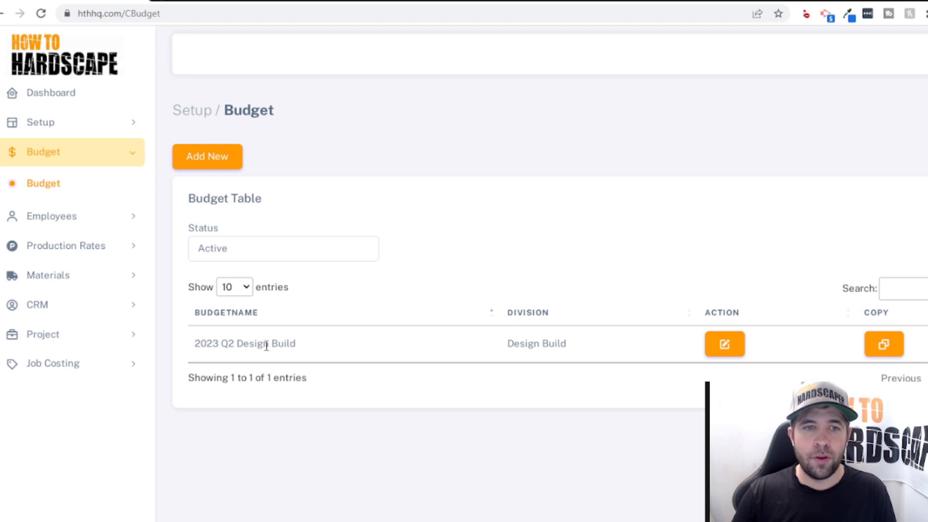
click(717, 343)
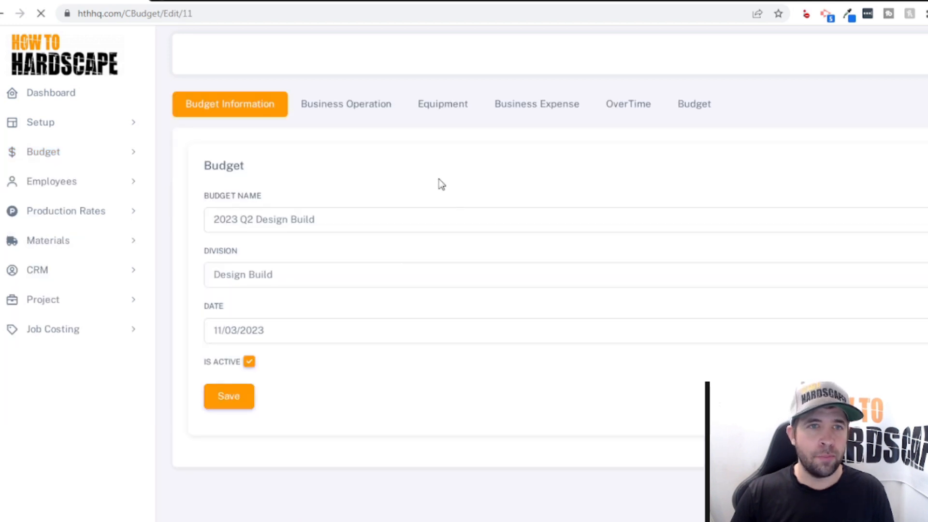
Step: Review the budget's business operation values for season weeks, working days per week, working hours per day and operating crews
click(338, 107)
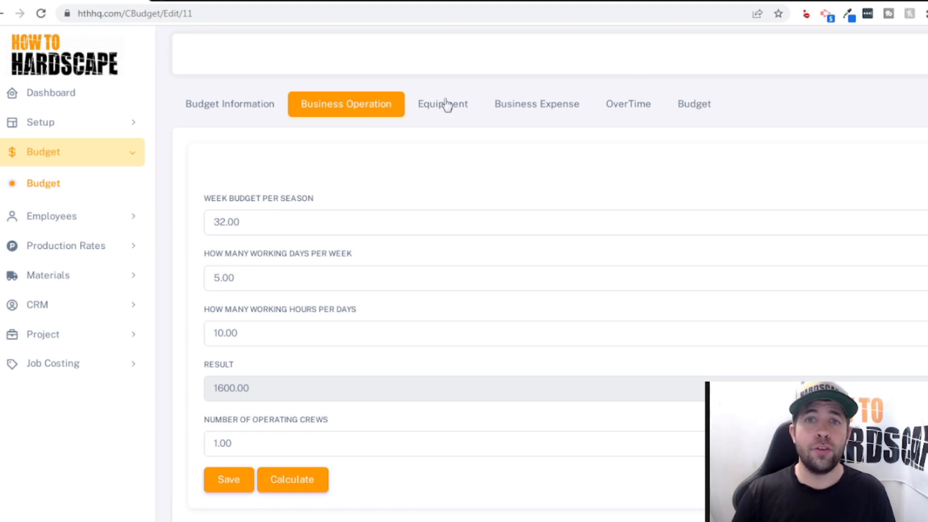
drag(267, 226, 183, 228)
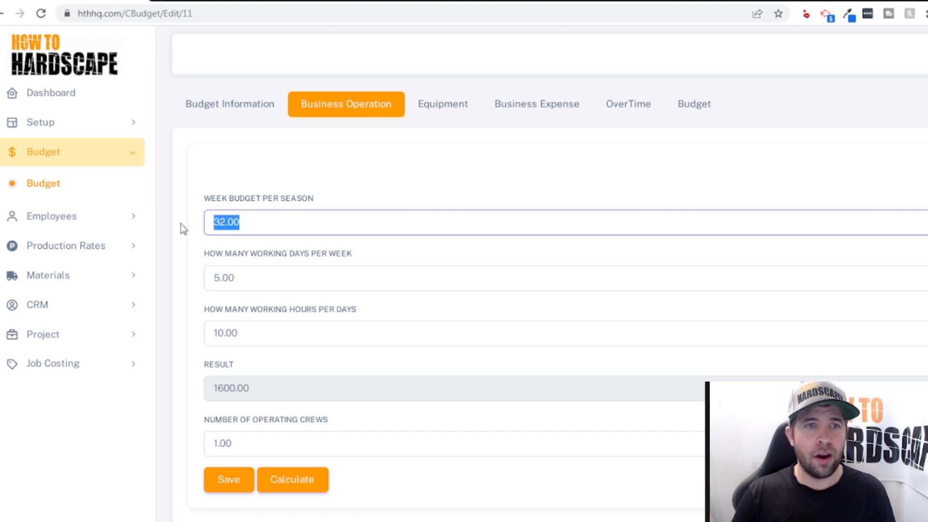
drag(244, 278, 203, 292)
drag(209, 334, 282, 334)
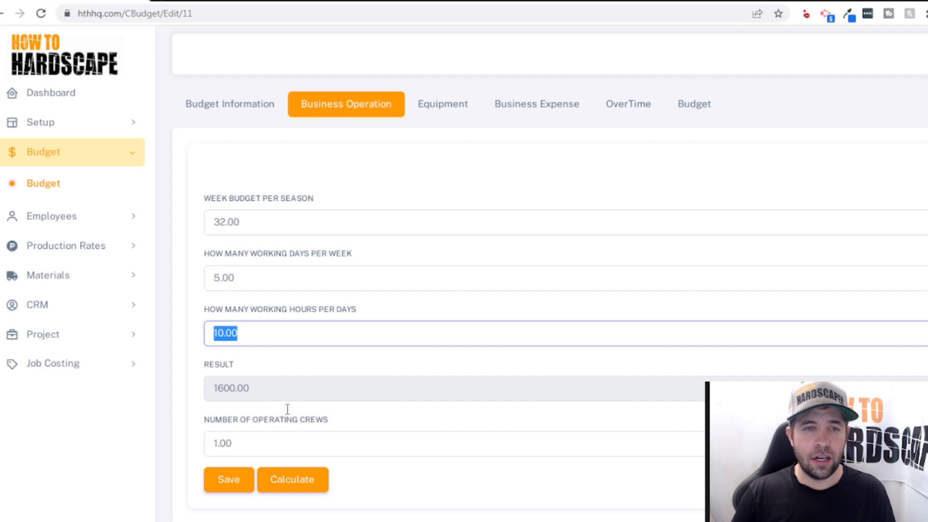
drag(225, 443, 169, 444)
click(202, 449)
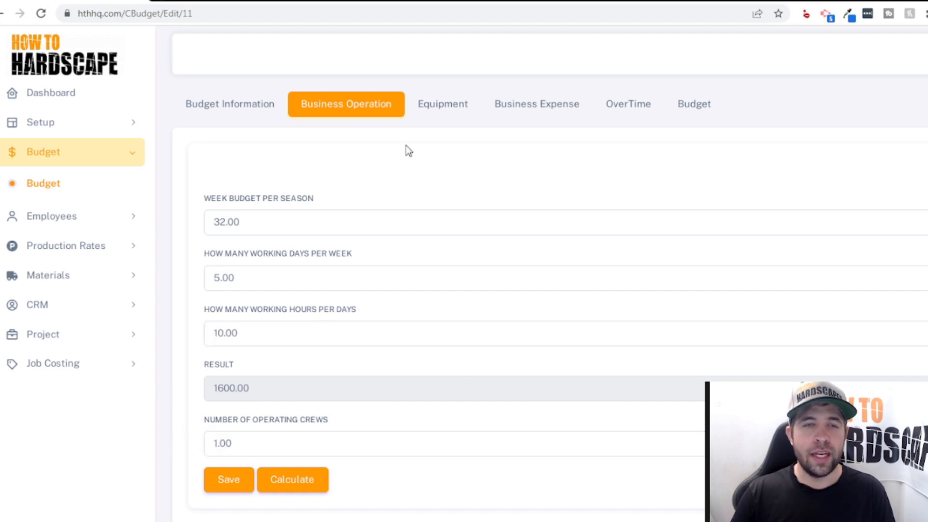
Step: Open the Truck AT204808 entry from the budget's equipment list
click(441, 107)
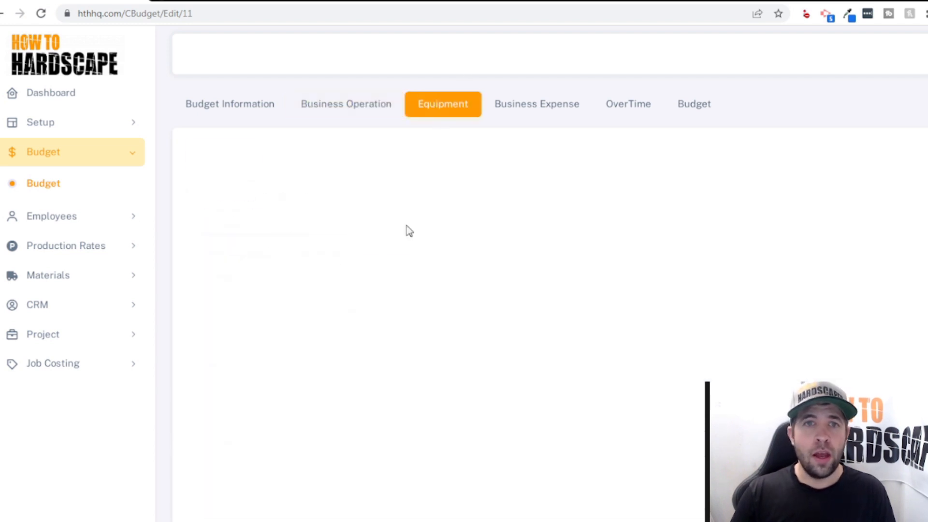
scroll(498, 240, down, 2)
scroll(497, 240, down, 1)
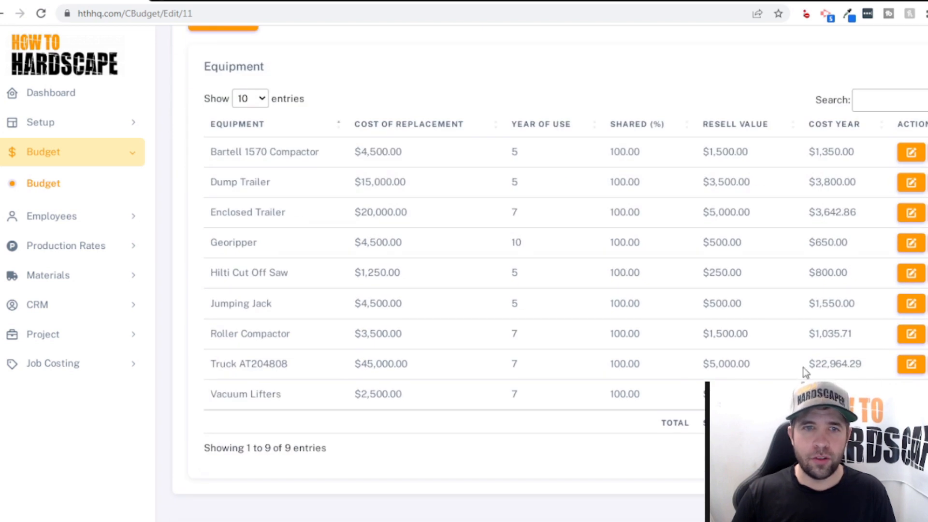
click(911, 364)
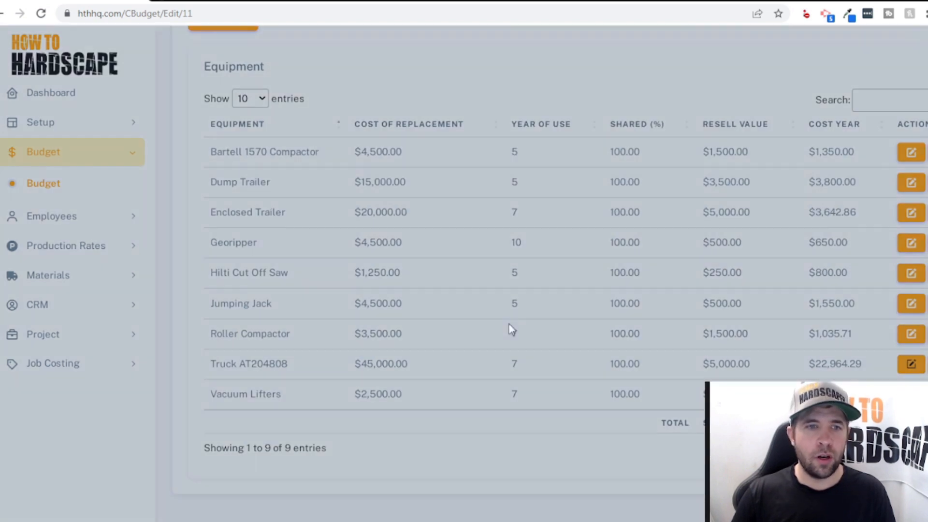
scroll(343, 182, down, 1)
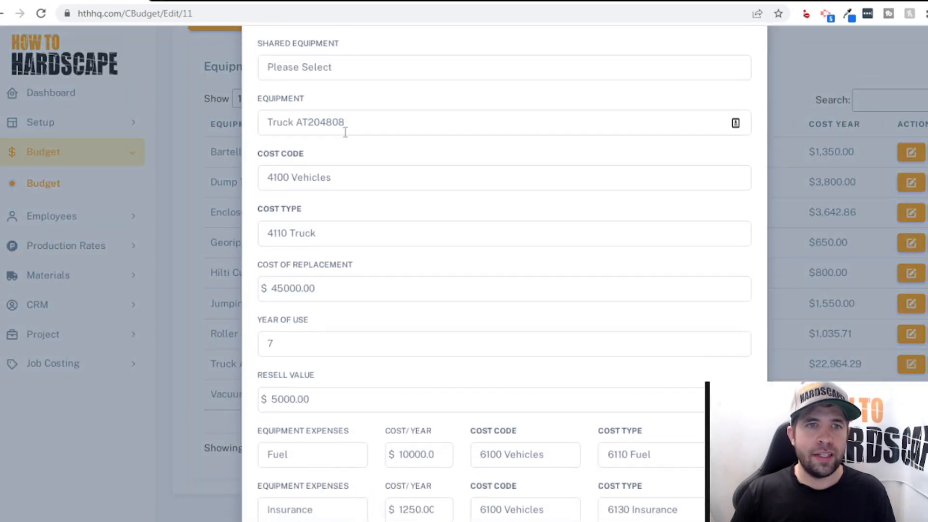
Step: Check the truck's equipment name, cost code and cost type in its entry
drag(300, 125, 471, 125)
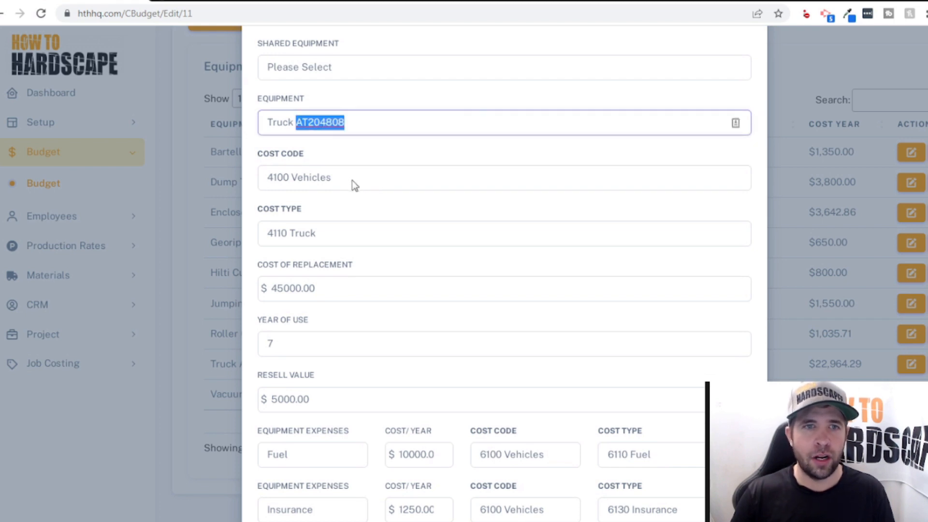
click(318, 183)
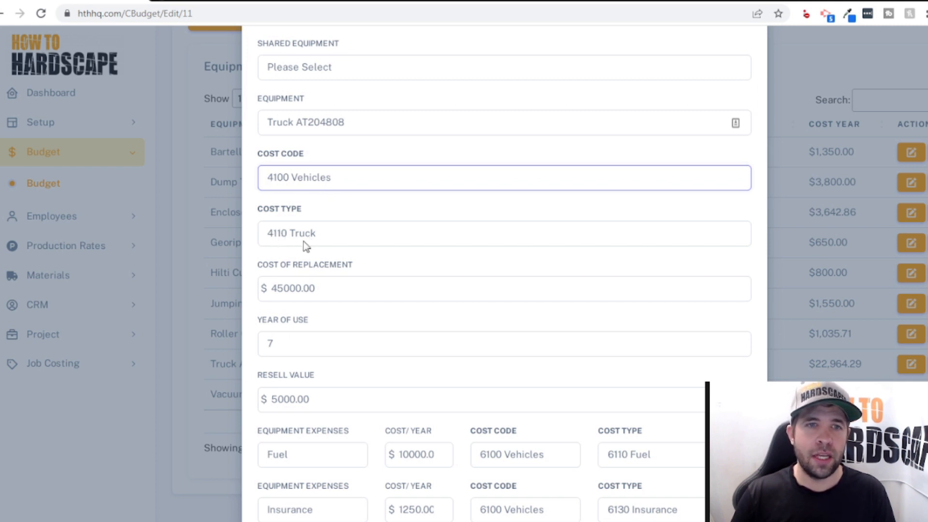
scroll(317, 203, down, 2)
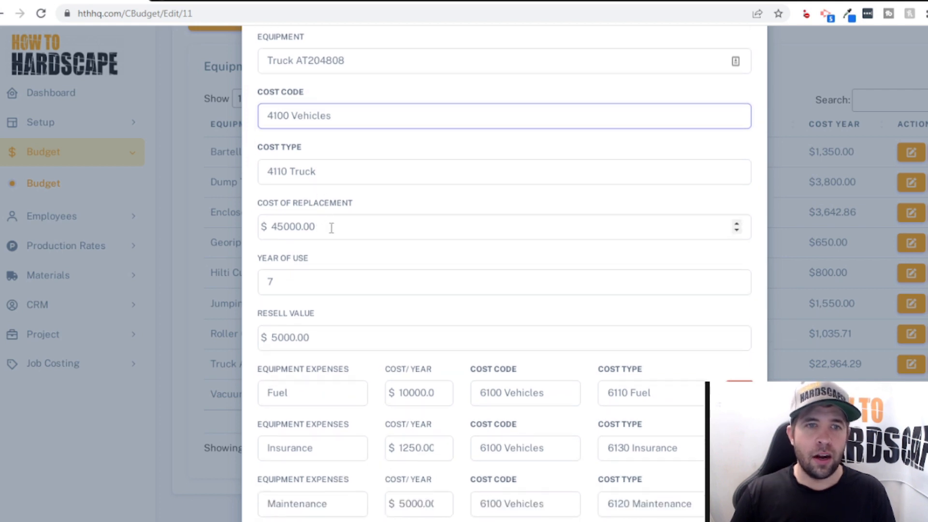
Step: Examine the truck's cost of replacement, year of use and resell value
scroll(314, 208, down, 2)
drag(317, 165, 251, 172)
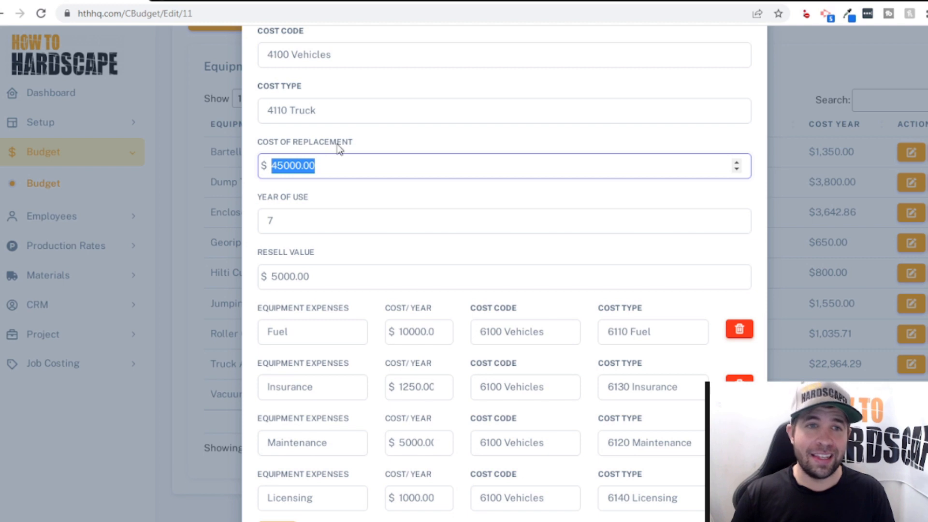
drag(319, 222, 240, 227)
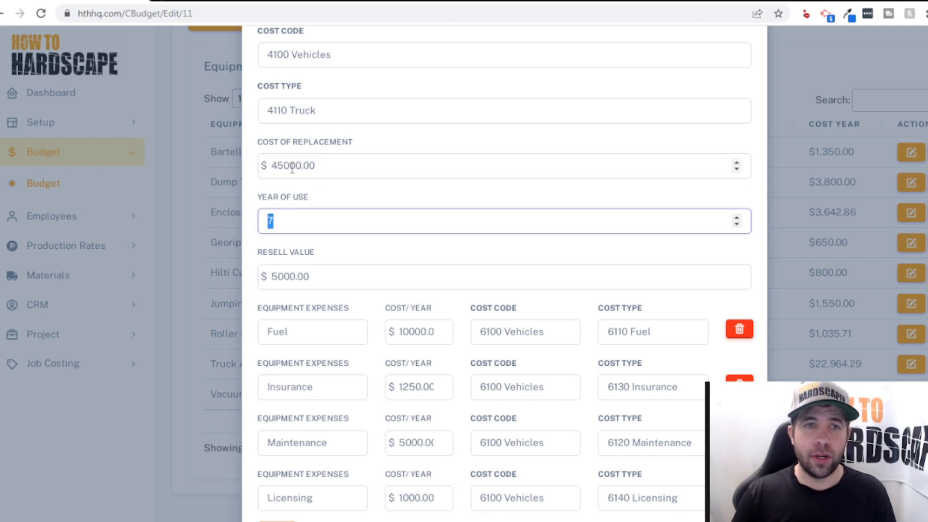
drag(350, 266, 217, 283)
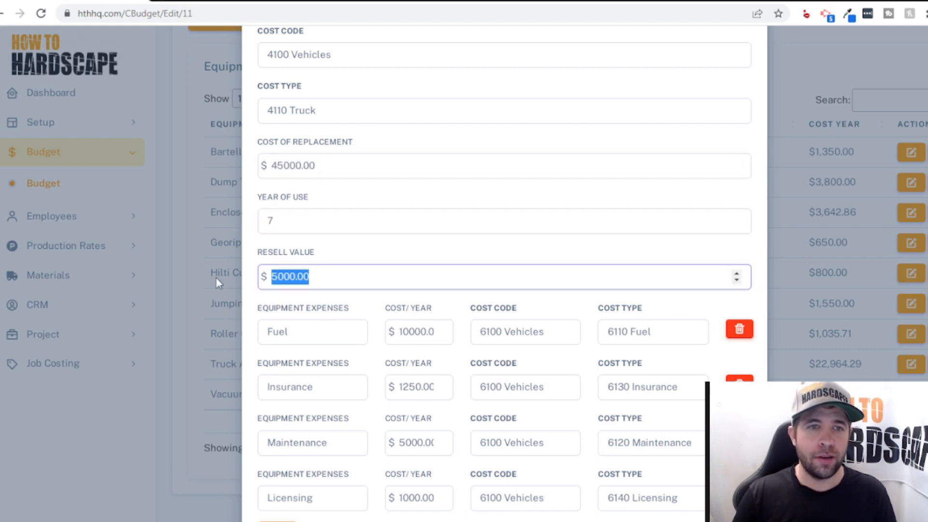
click(344, 275)
drag(310, 221, 244, 227)
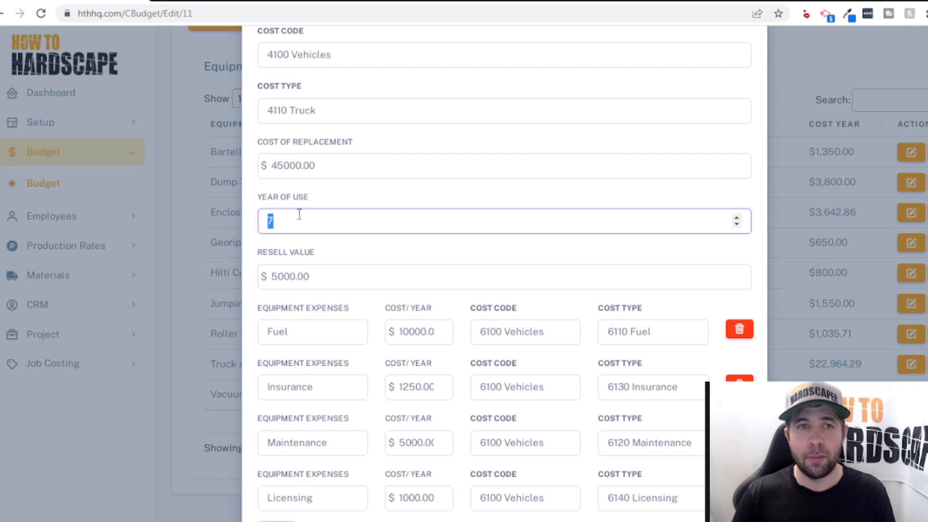
drag(327, 166, 230, 168)
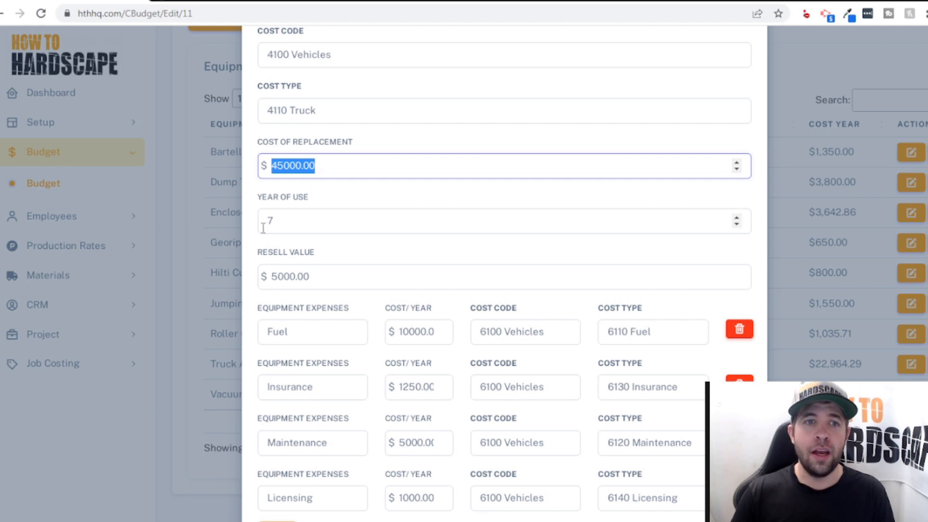
click(322, 276)
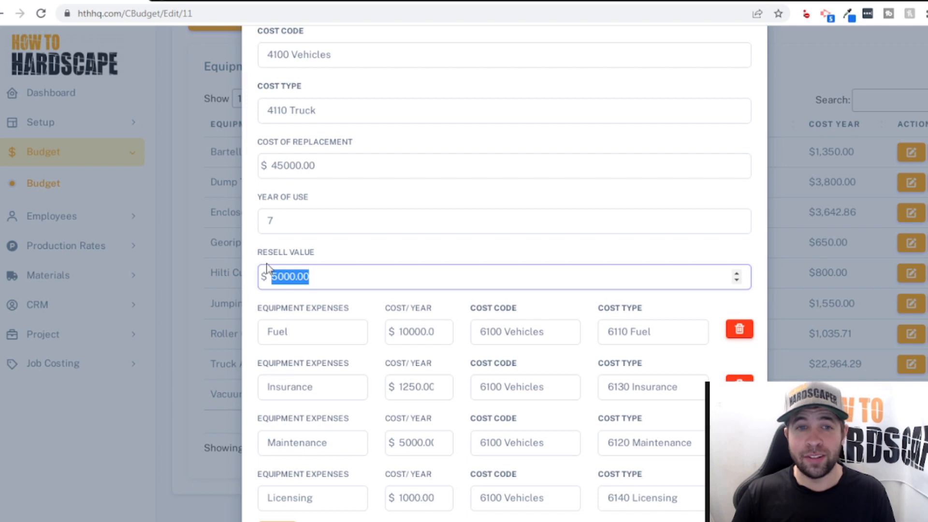
Step: Review the truck's yearly equipment expenses, starting with fuel, and close the entry without saving
scroll(267, 267, down, 3)
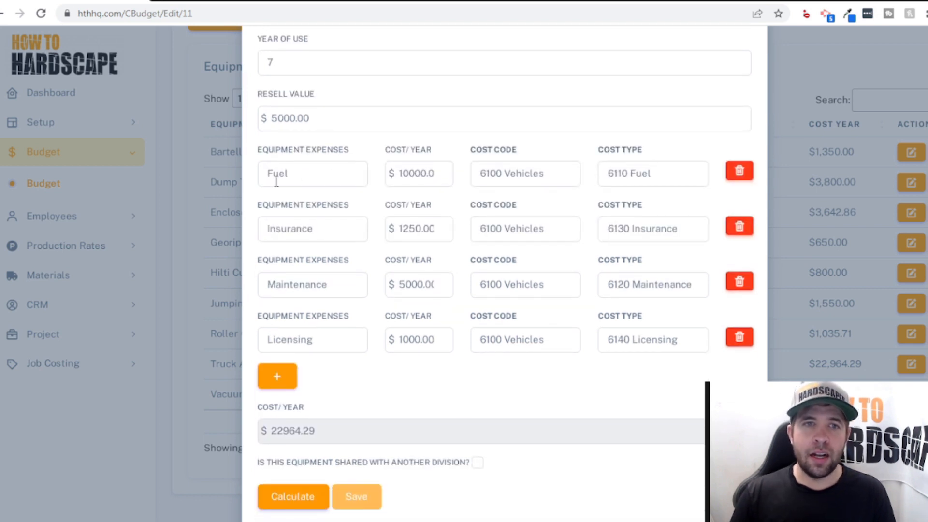
double_click(303, 172)
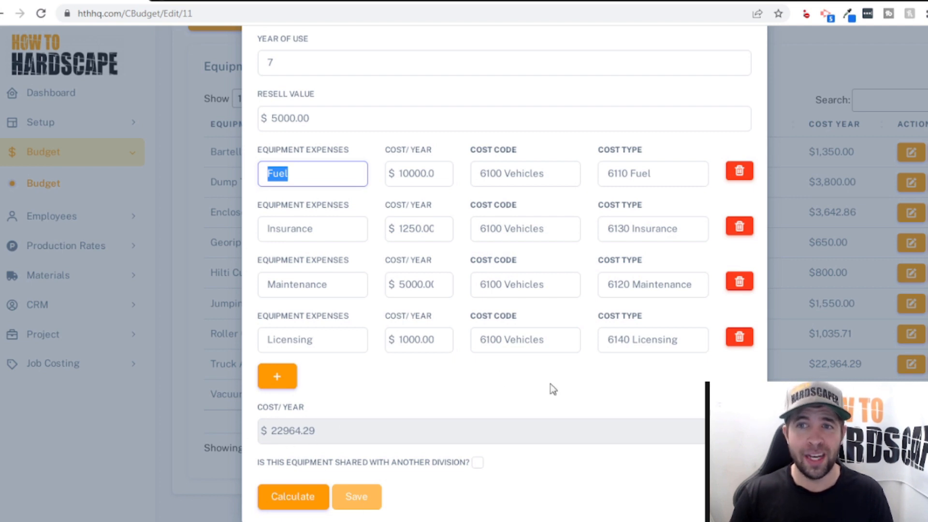
scroll(549, 384, up, 7)
click(762, 51)
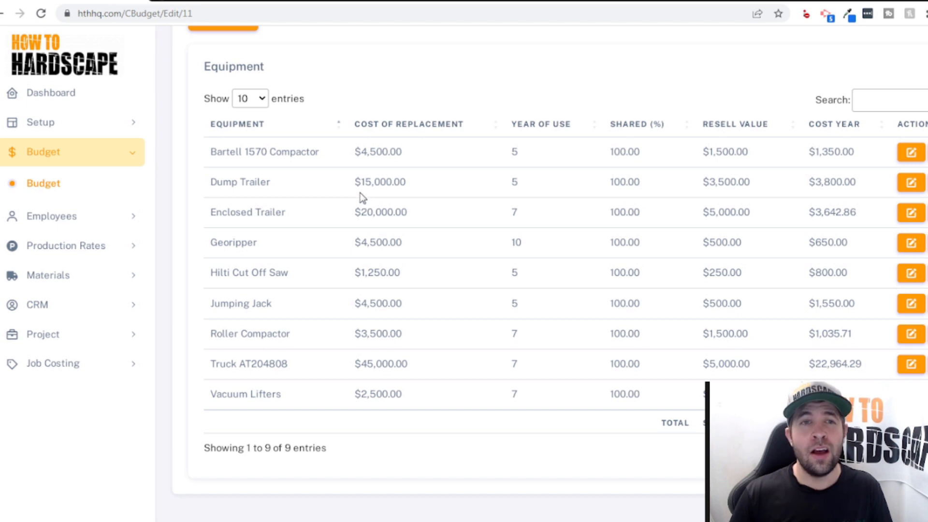
Step: Show more than 10 entries in the budget's business expense list and review the yearly cost of Tools
scroll(363, 212, up, 3)
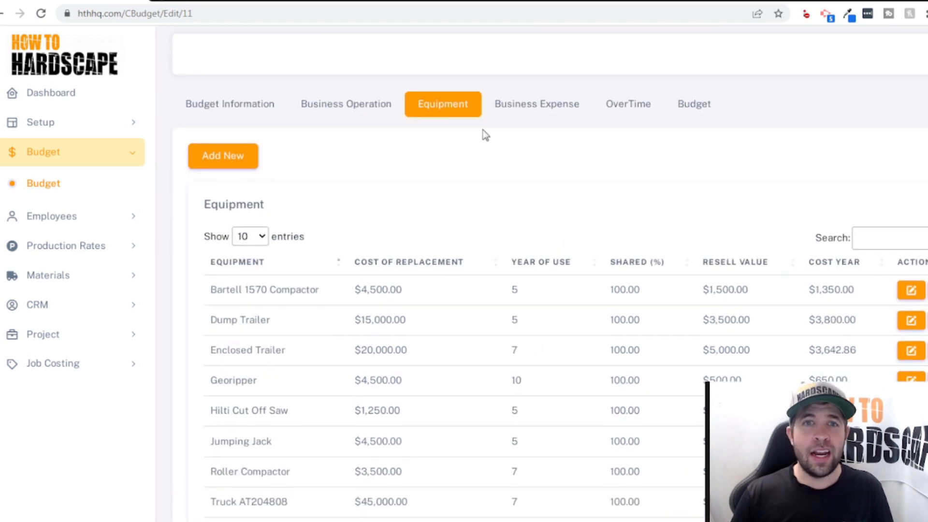
click(541, 104)
scroll(376, 269, down, 3)
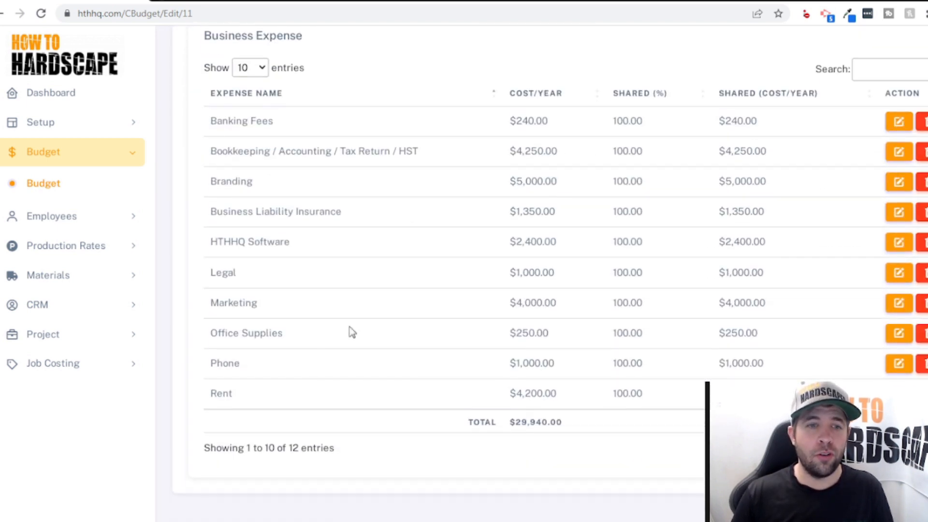
scroll(357, 270, up, 1)
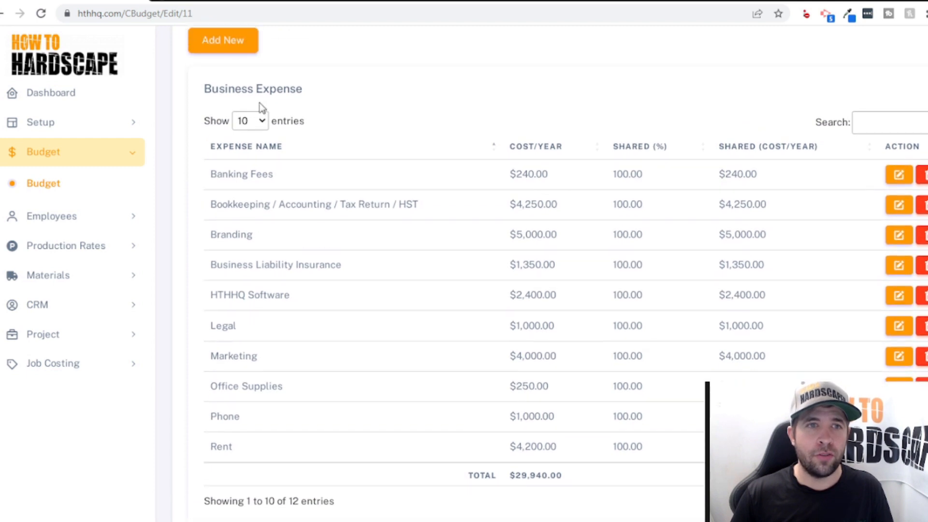
click(253, 151)
scroll(290, 289, down, 2)
drag(209, 401, 570, 407)
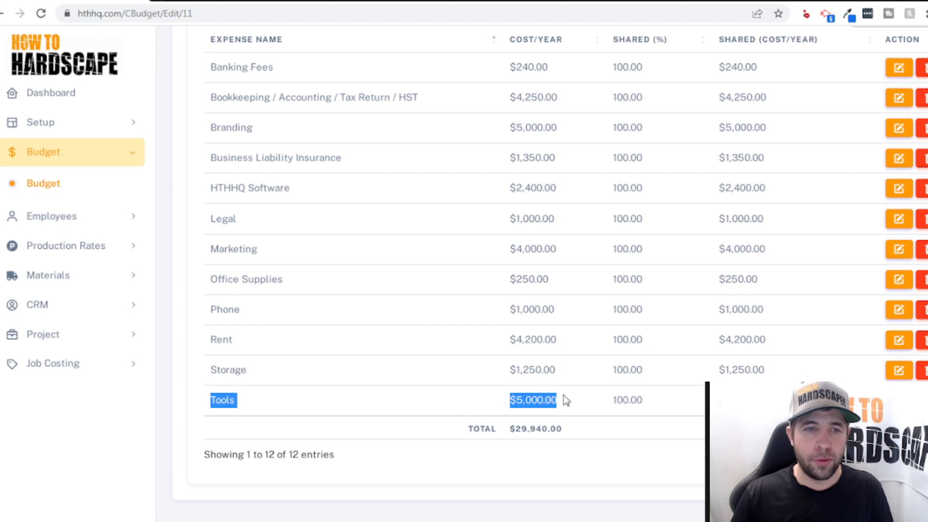
Step: Review the yearly costs of Rent, HTHHQ Software, Marketing and Branding in the business expense list
scroll(536, 367, up, 2)
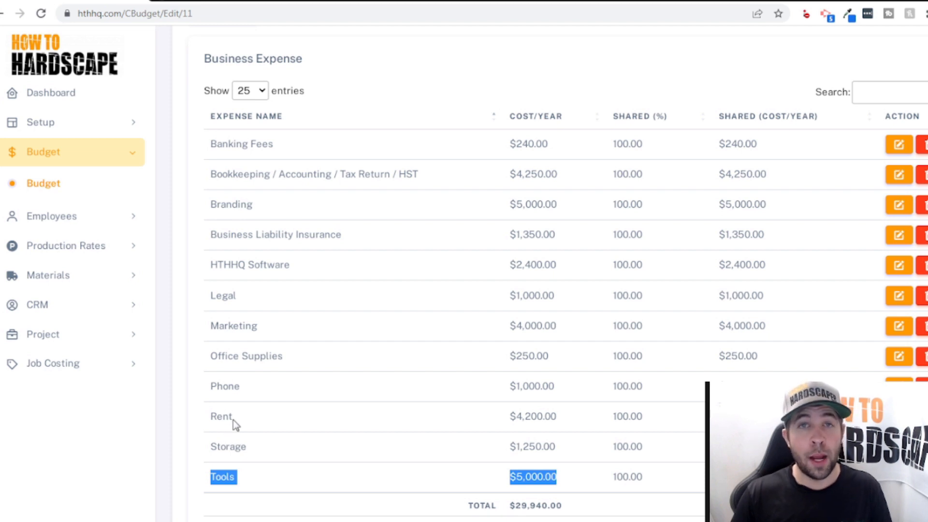
drag(220, 413, 567, 413)
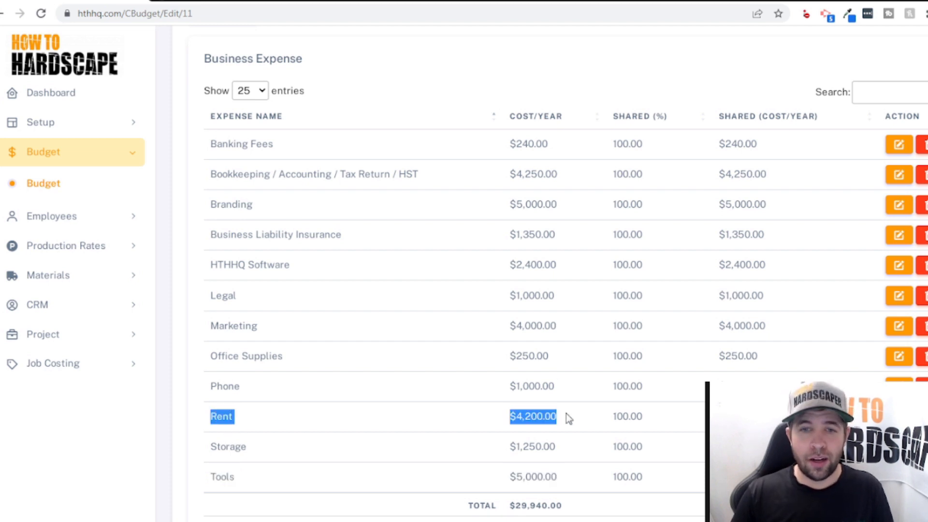
drag(211, 265, 566, 270)
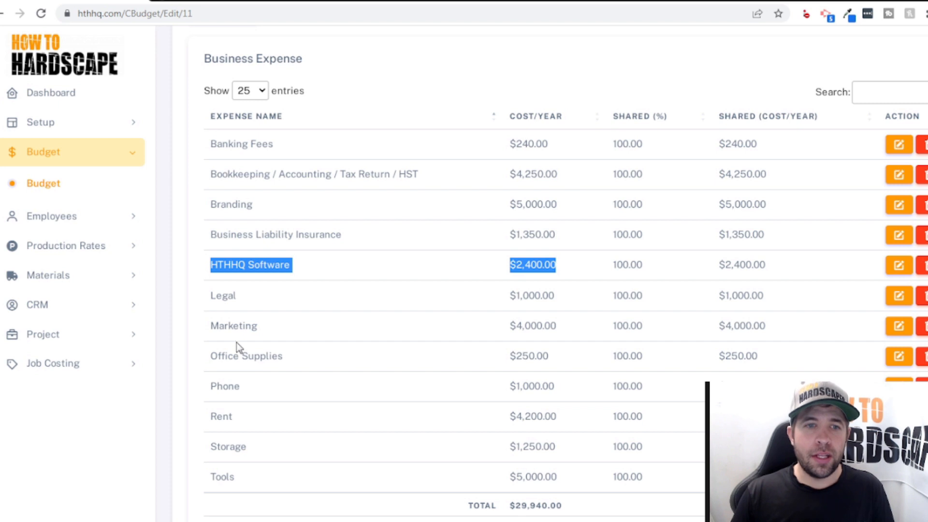
drag(516, 326, 556, 326)
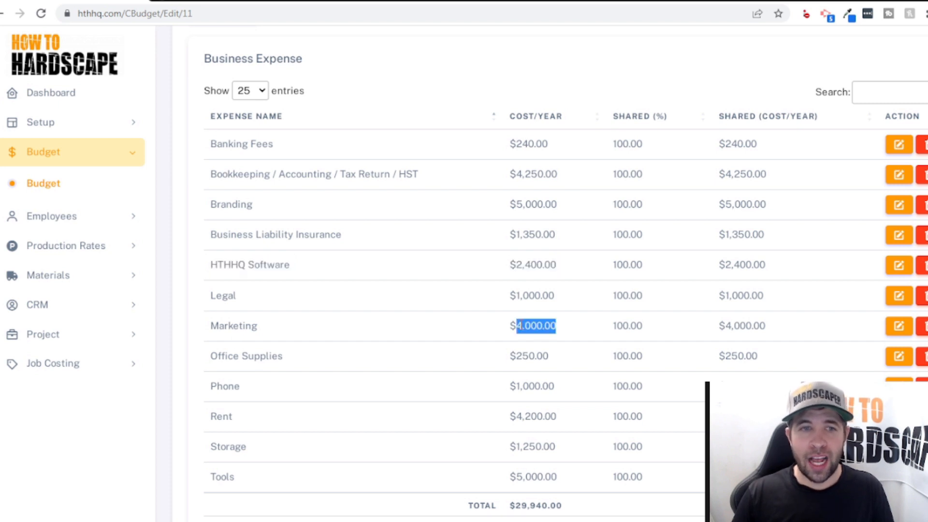
triple_click(537, 215)
click(514, 279)
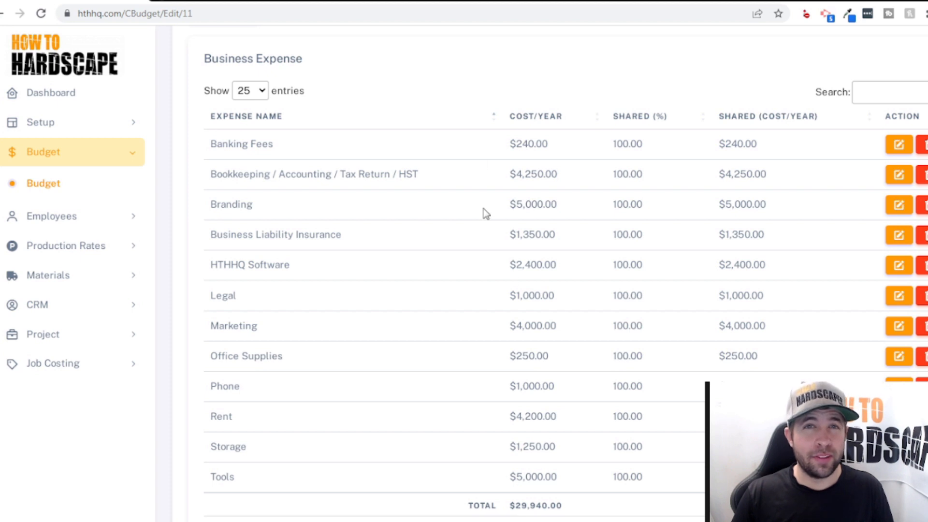
Step: Open a new business expense entry and go through its expense name, cost code, cost type and per year cost fields
scroll(501, 215, up, 1)
scroll(501, 215, up, 3)
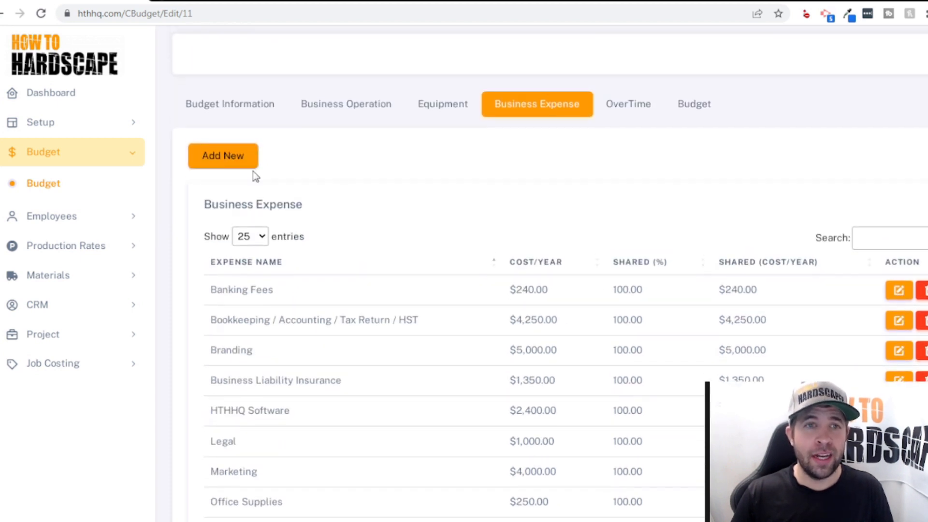
click(250, 165)
click(367, 183)
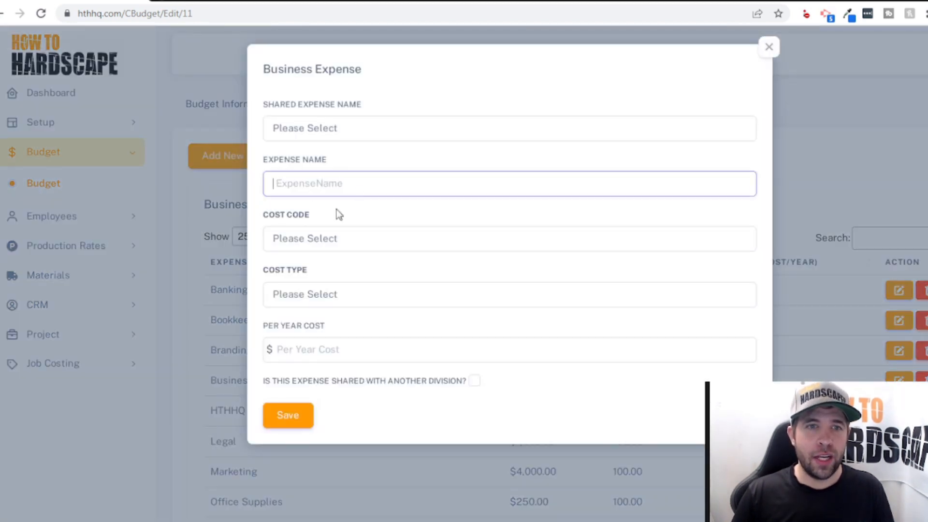
click(321, 240)
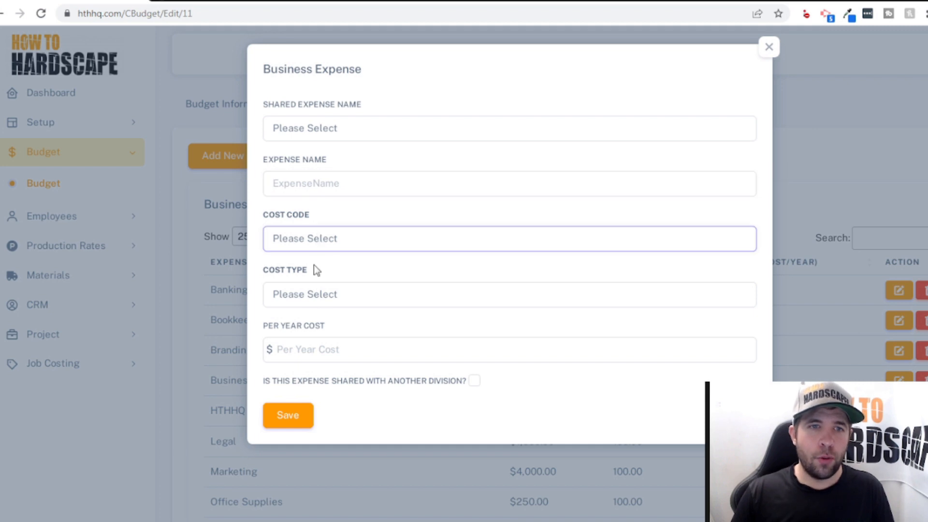
click(310, 294)
click(302, 349)
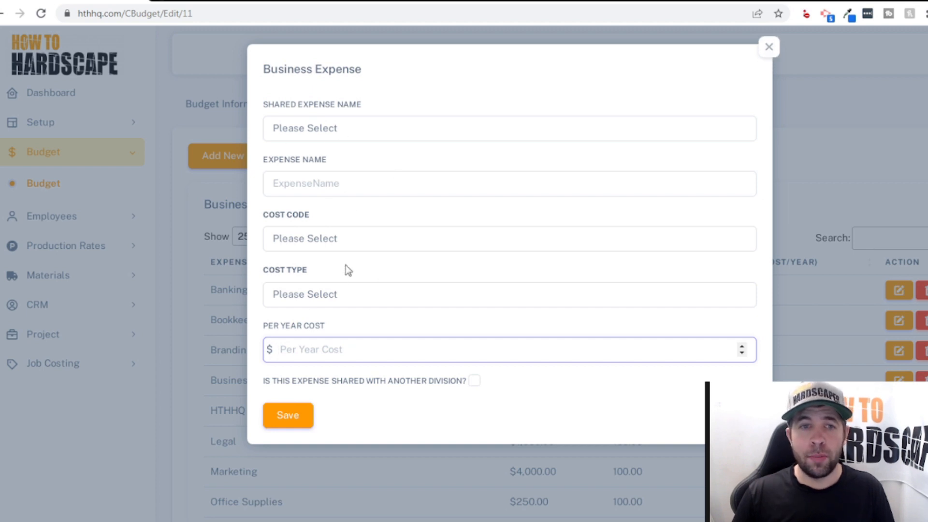
Step: Mark the new expense as shared with another division at a 50% share and check the shared expense name field
click(474, 381)
click(333, 425)
text(50)
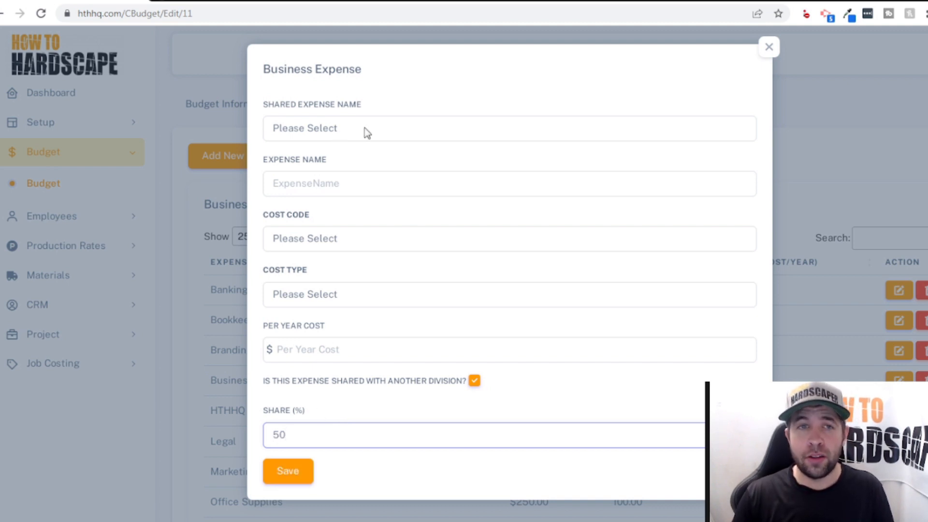
click(346, 132)
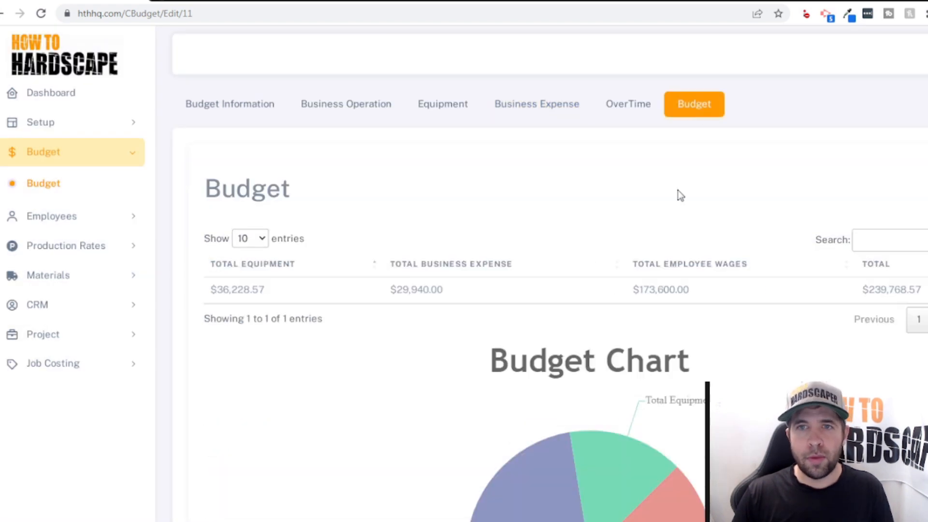
Step: Examine the budget's equipment, business expense and employee wage totals together with the Budget Chart
scroll(463, 253, down, 4)
scroll(404, 117, up, 1)
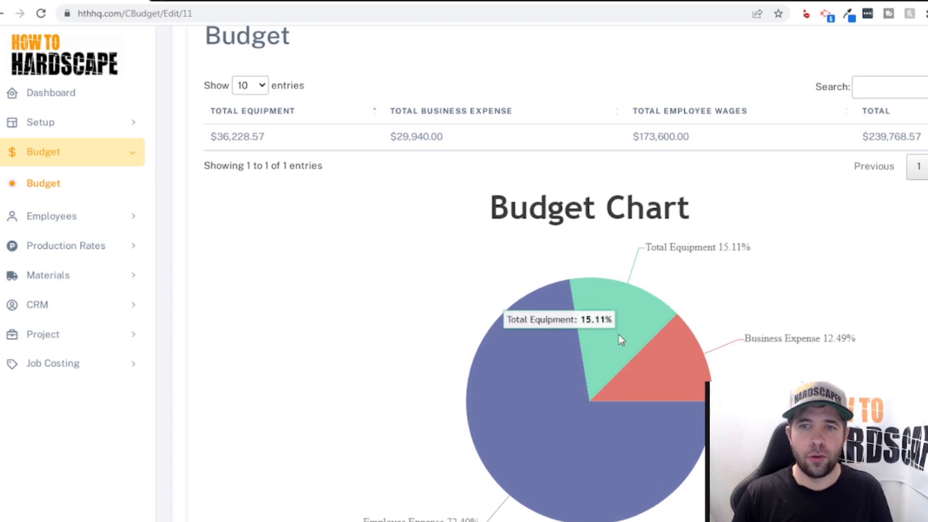
Step: Open the employee list and check the owner's salary
click(80, 216)
click(124, 212)
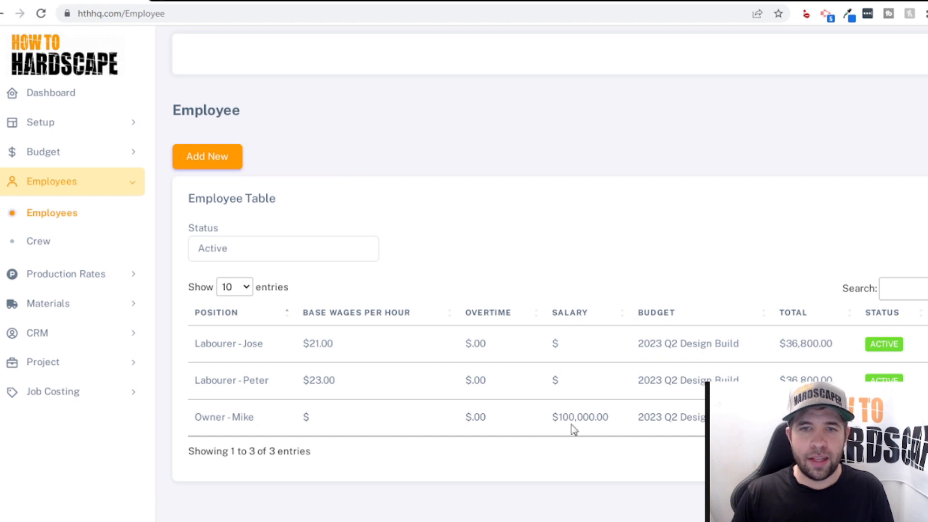
drag(551, 420, 627, 424)
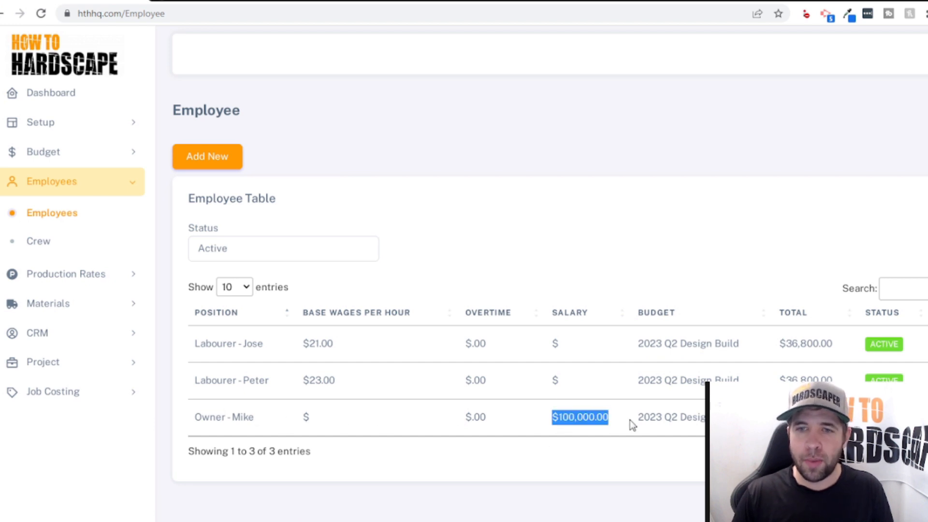
click(556, 416)
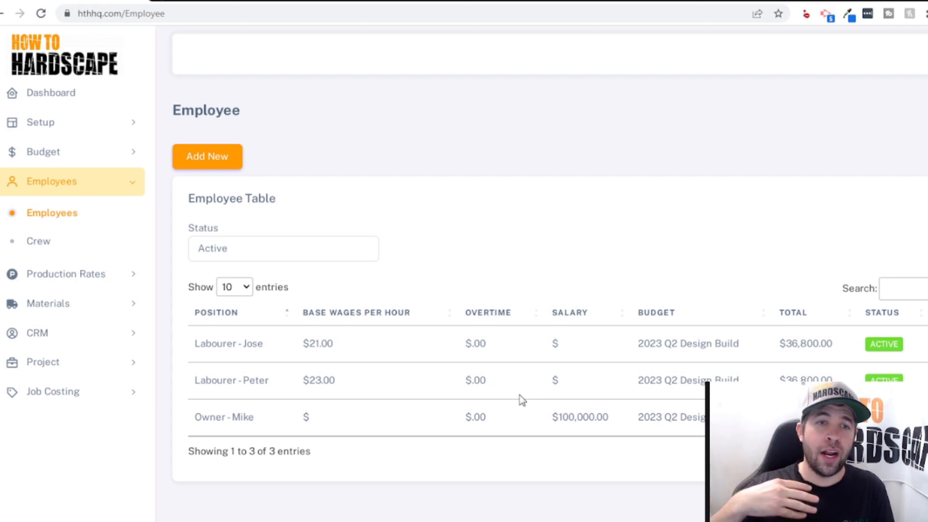
Step: View the employees assigned to the Design Build crew and close the crew entry without saving
click(39, 241)
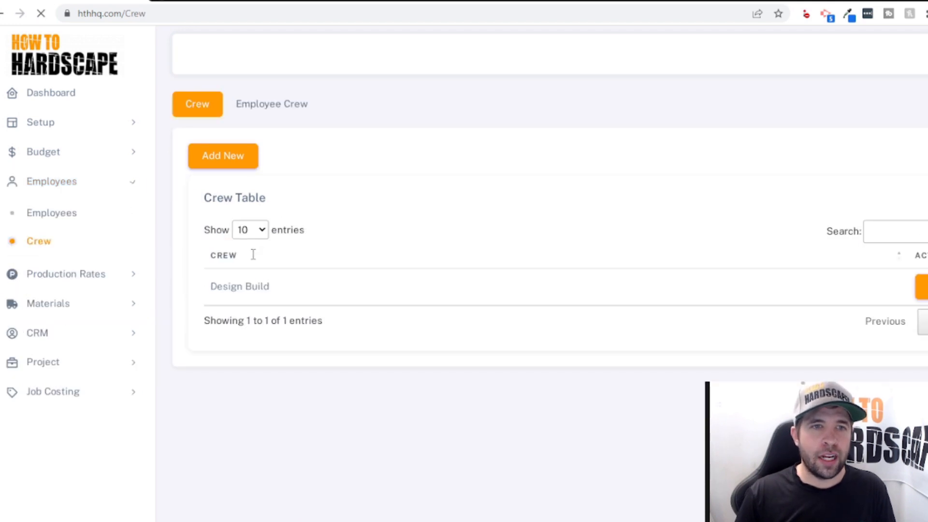
click(272, 104)
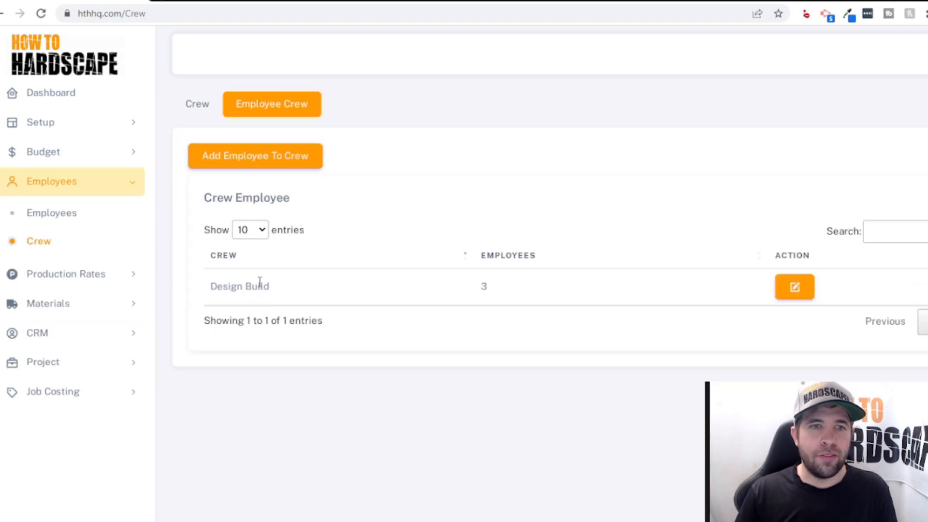
click(786, 289)
click(612, 187)
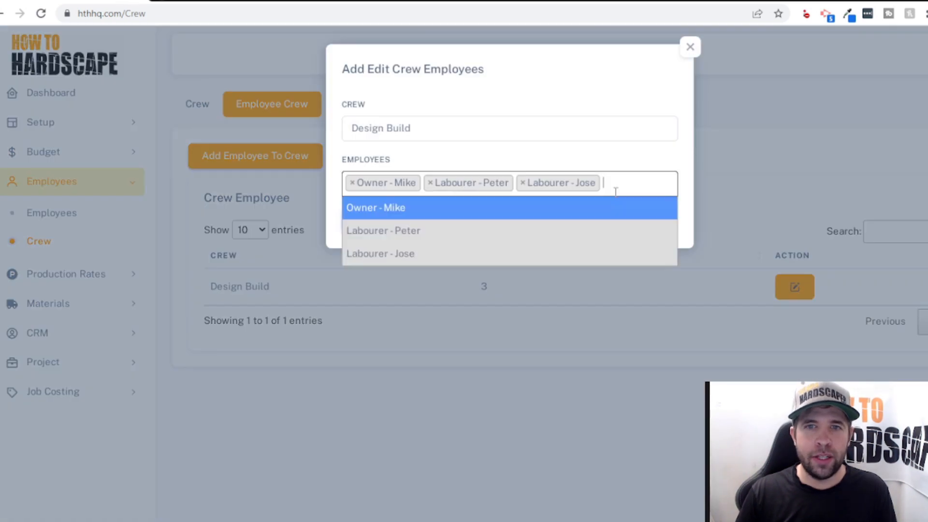
click(691, 47)
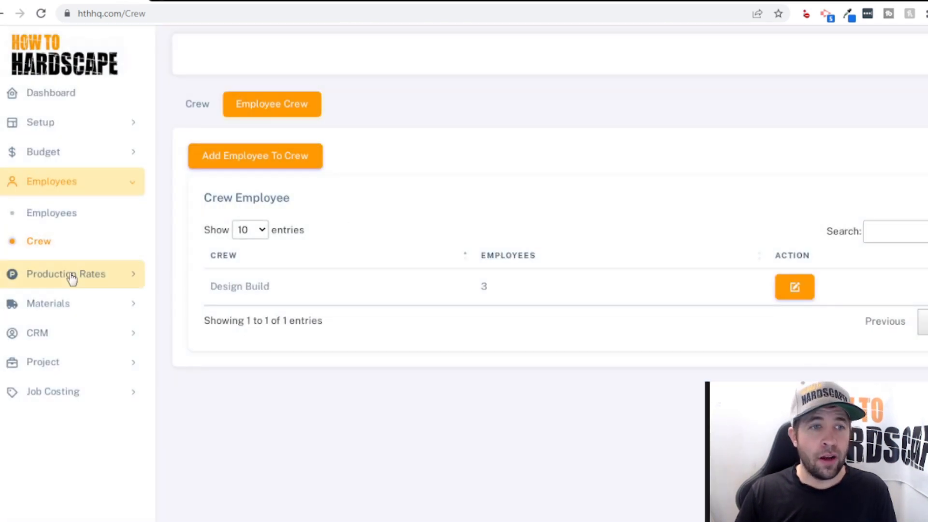
Step: Review the production groups and their sub-productions, focusing on Excavation in the Pavers group
click(72, 278)
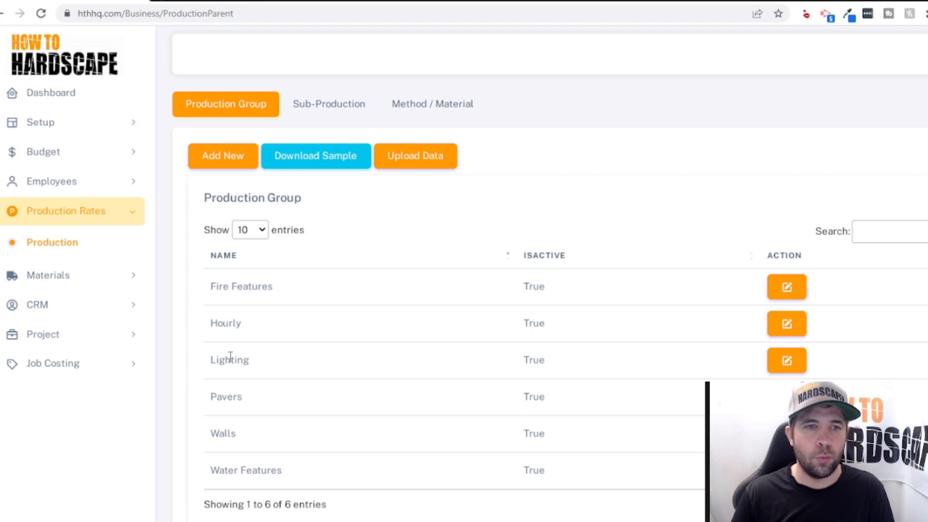
click(327, 108)
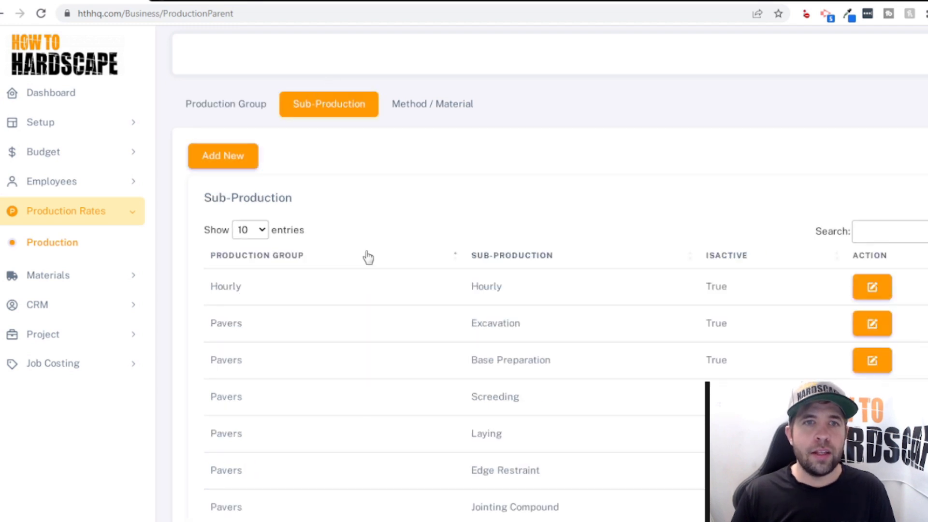
scroll(416, 346, down, 2)
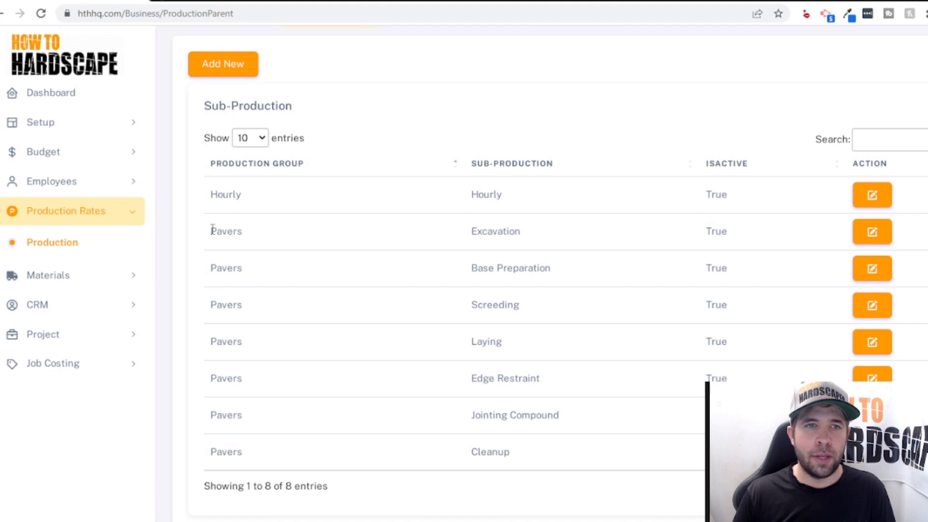
drag(211, 231, 261, 234)
drag(470, 230, 532, 233)
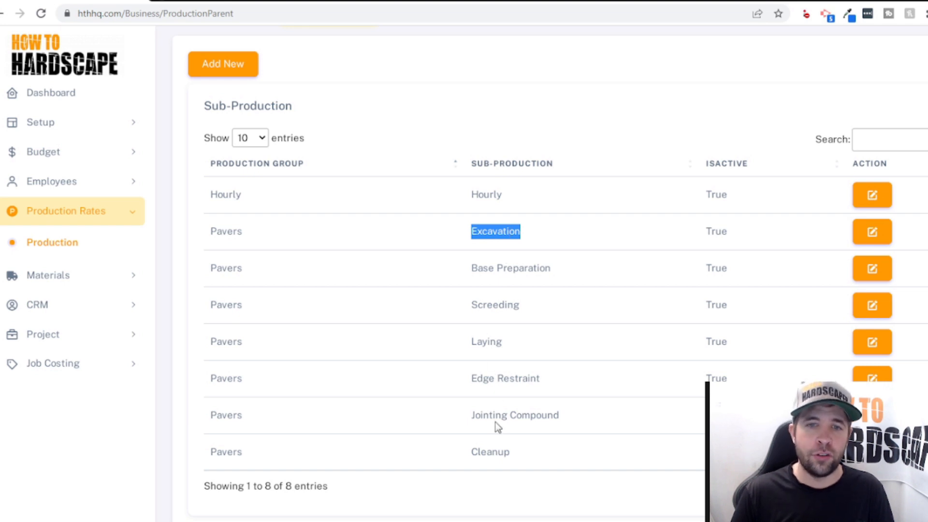
scroll(393, 294, up, 2)
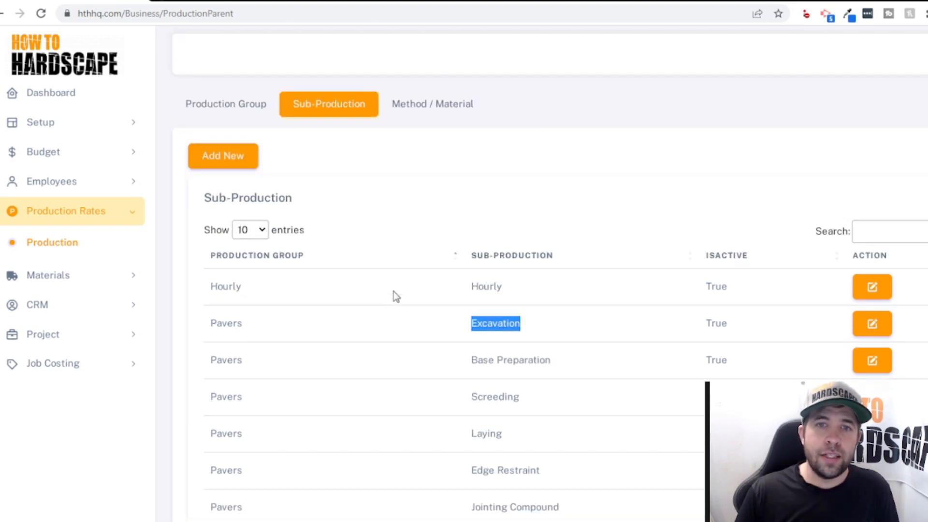
Step: Examine the method name, amount and man hours of the "Backyard Patio 10" - 36" Access - Long" excavation rate
click(428, 109)
scroll(560, 321, down, 3)
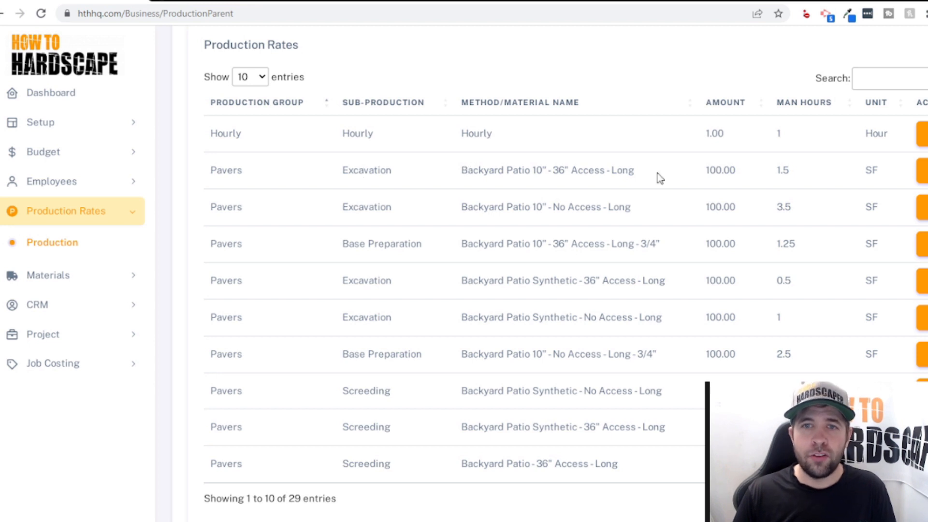
drag(706, 170, 795, 175)
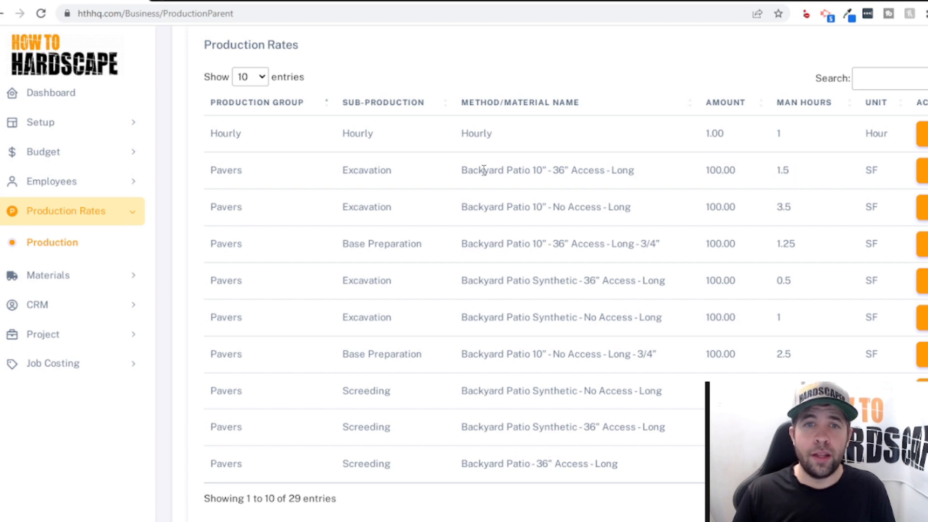
double_click(483, 170)
double_click(518, 170)
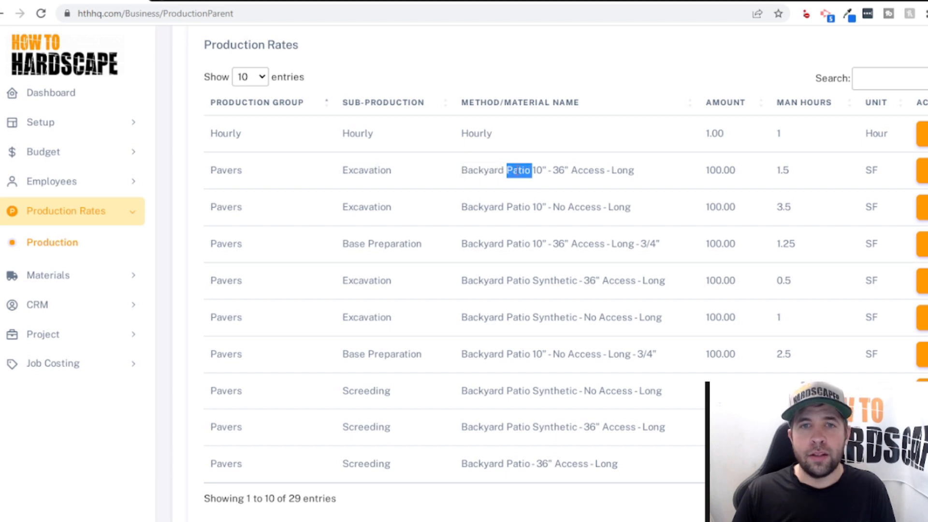
triple_click(539, 170)
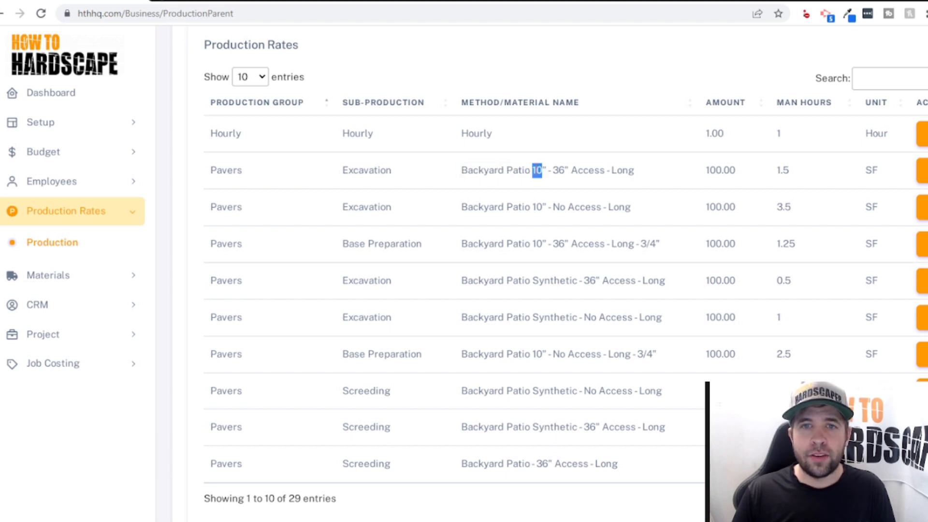
drag(553, 170, 605, 170)
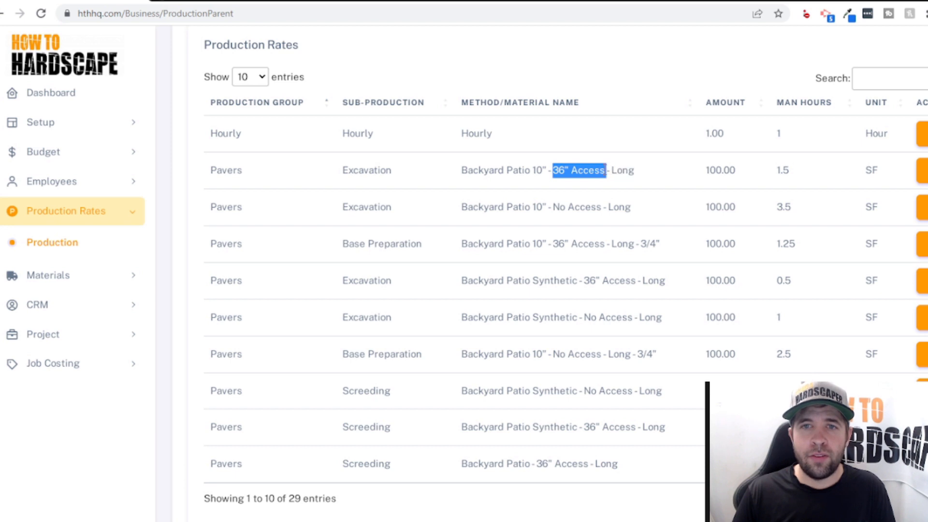
double_click(618, 170)
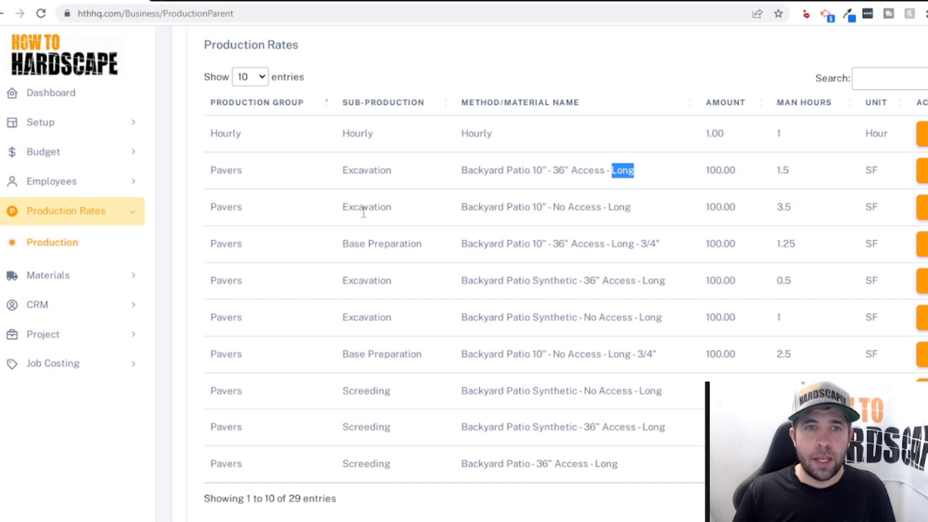
Step: Compare the man hours of the 10" backyard patio excavation rates for No Access and 36" Access
click(463, 206)
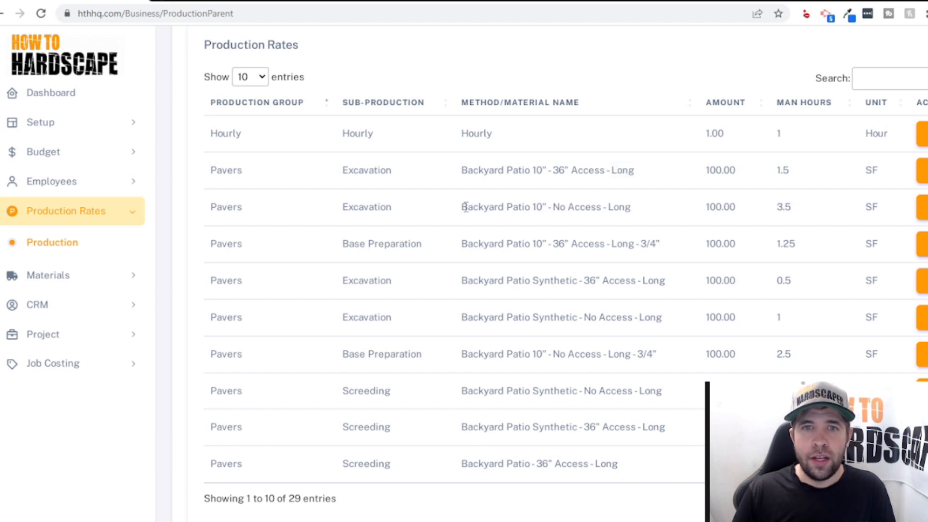
drag(463, 206, 649, 216)
drag(462, 179, 653, 178)
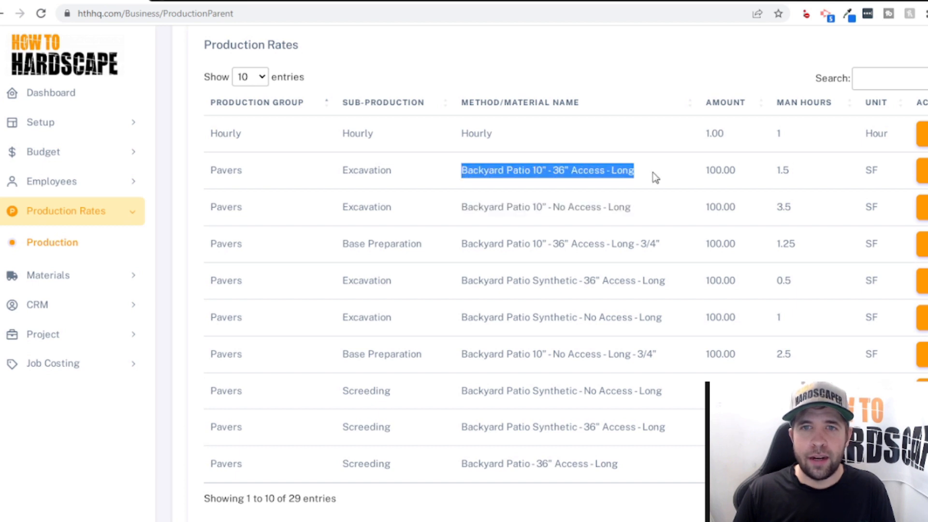
drag(553, 207, 604, 207)
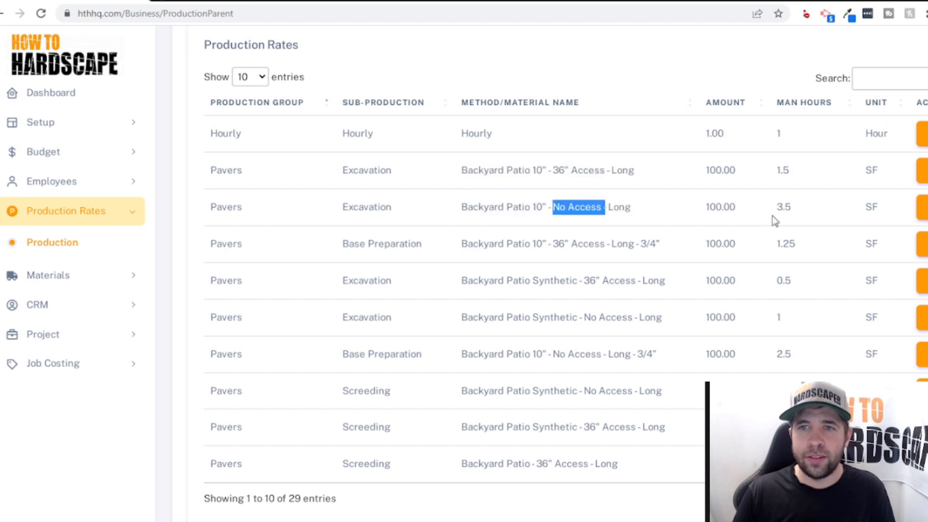
drag(776, 206, 795, 213)
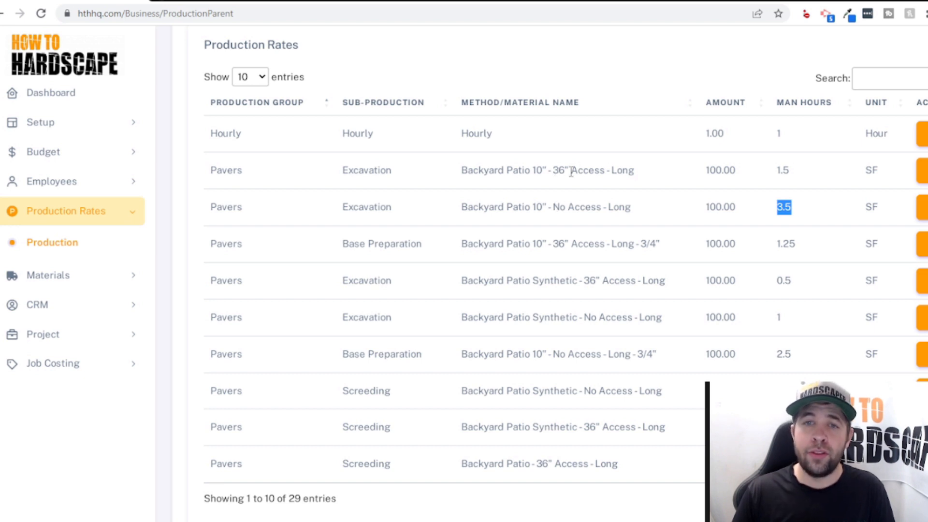
click(774, 162)
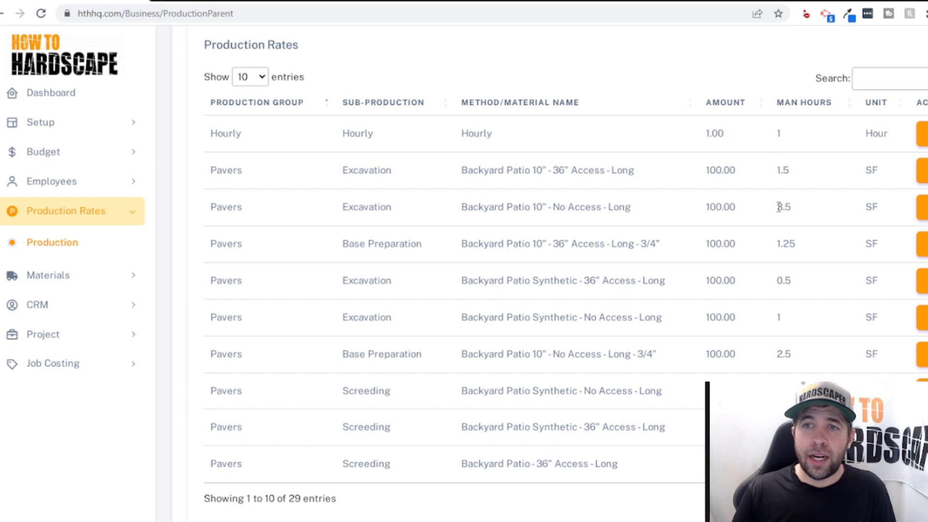
Step: Review the man hours of the two 10" backyard patio excavation rates and the Base Preparation rate that follows them
drag(779, 207, 792, 211)
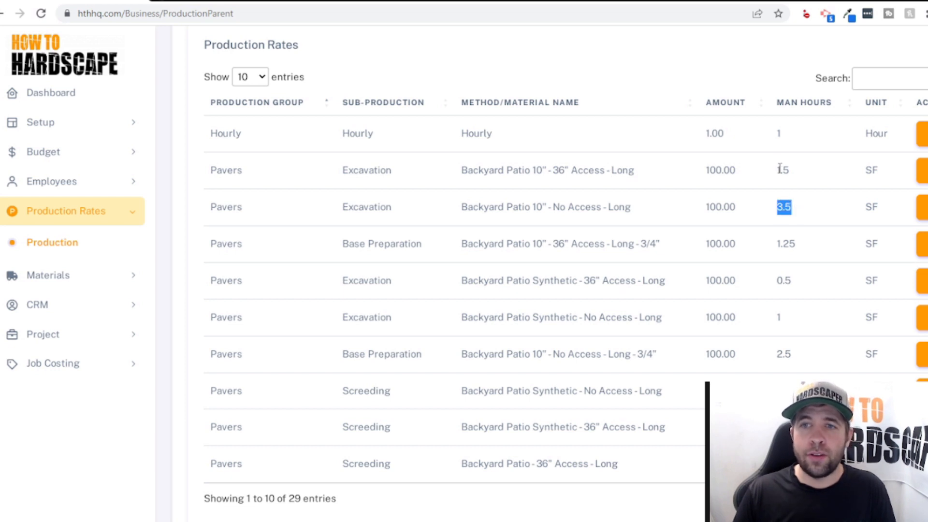
drag(778, 170, 791, 169)
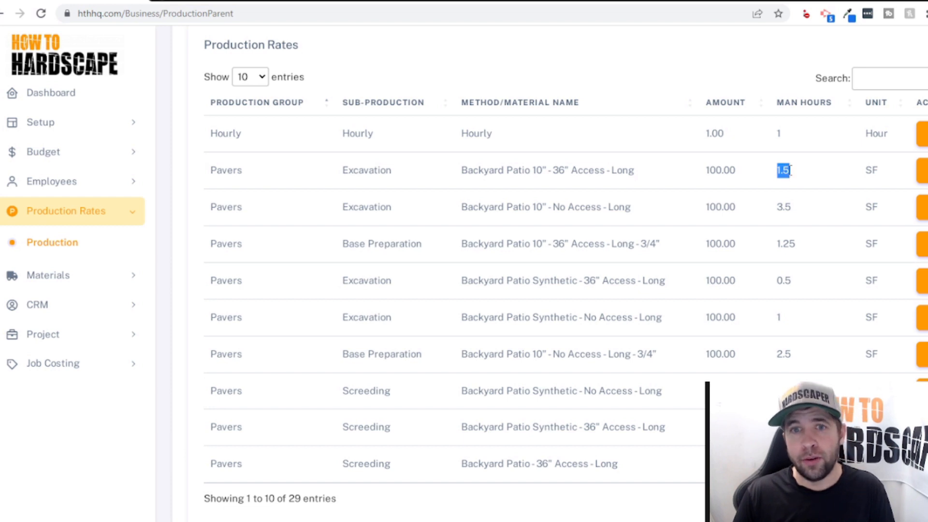
scroll(362, 214, down, 1)
drag(343, 213, 438, 218)
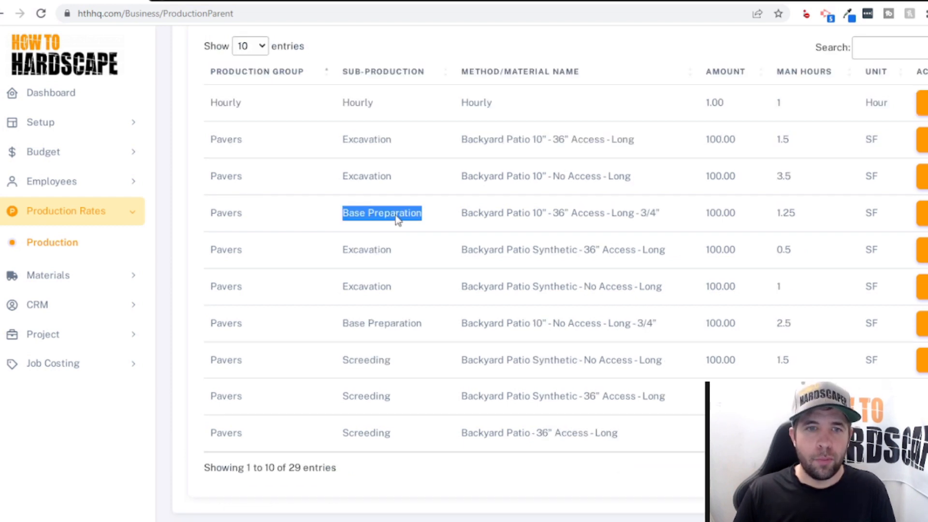
Step: Show 25 production rates per page and review the Pavers sub-productions from Base Preparation through Screeding, Laying, Edge Restraint and Jointing Compound
scroll(518, 246, down, 4)
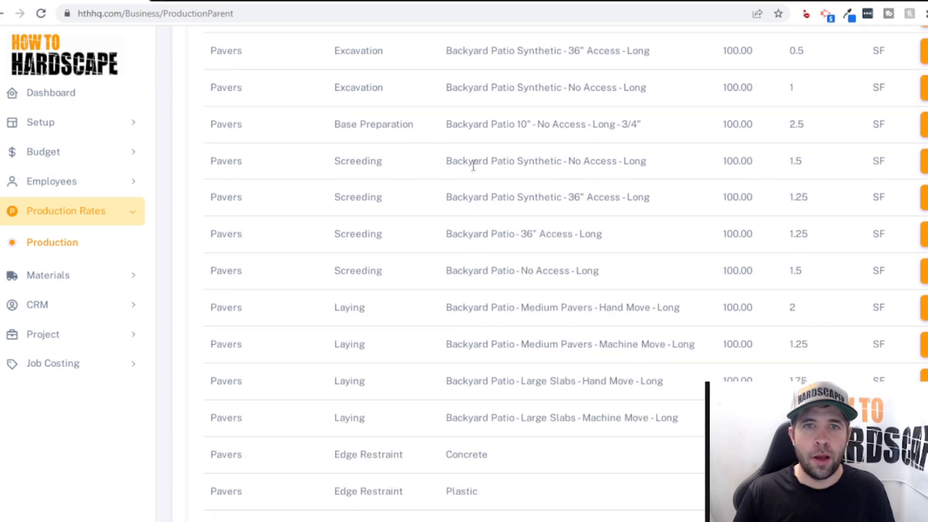
double_click(372, 161)
double_click(387, 125)
double_click(352, 308)
scroll(413, 336, down, 1)
scroll(413, 336, down, 4)
double_click(384, 255)
double_click(387, 329)
scroll(472, 367, down, 2)
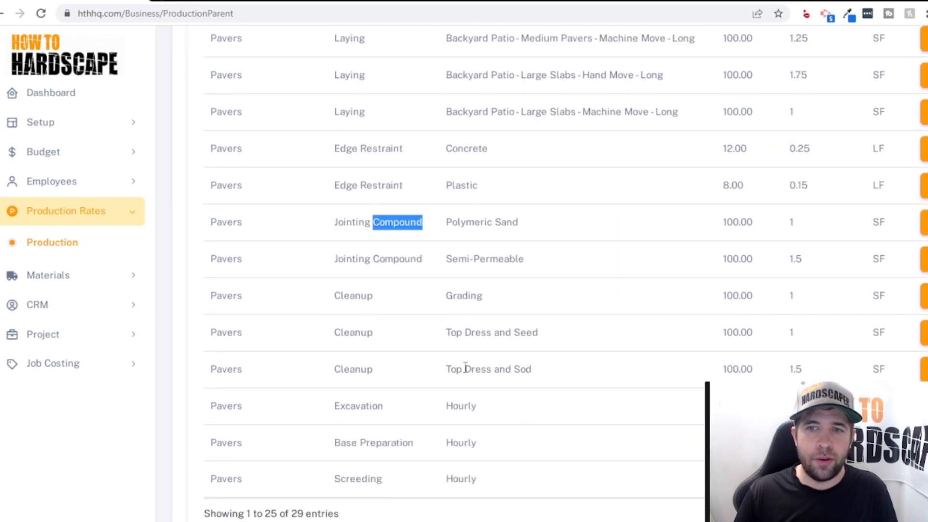
Step: Show all production rates on one page and examine the amount and man hours of the hourly Pavers excavation rate
scroll(497, 366, up, 9)
scroll(520, 340, up, 5)
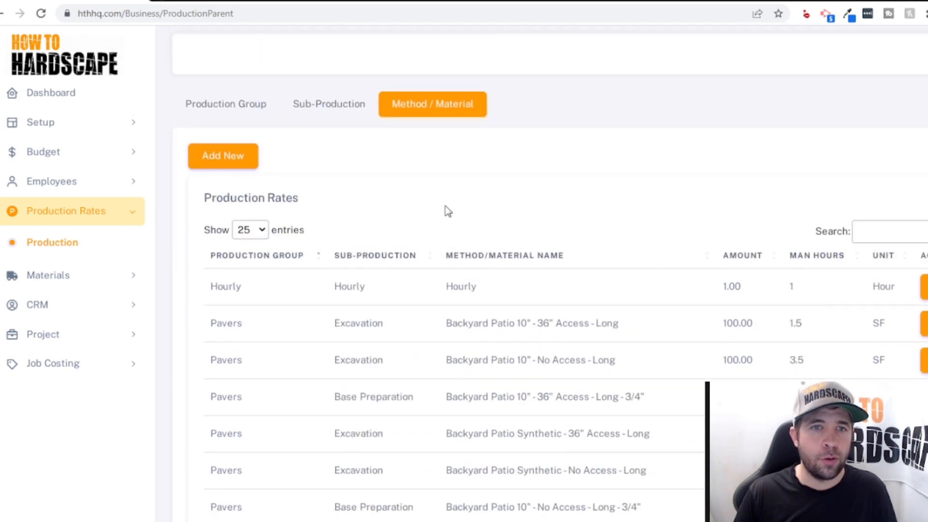
scroll(449, 219, down, 15)
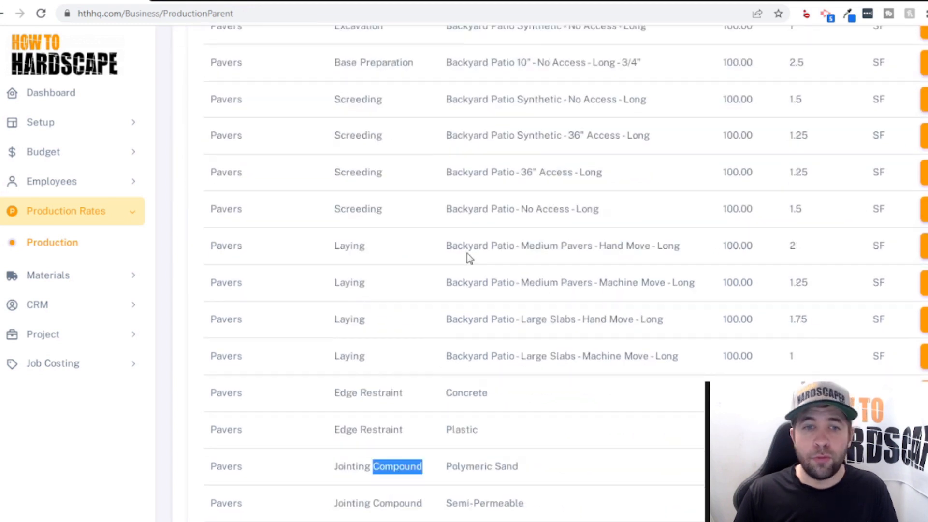
scroll(454, 263, up, 15)
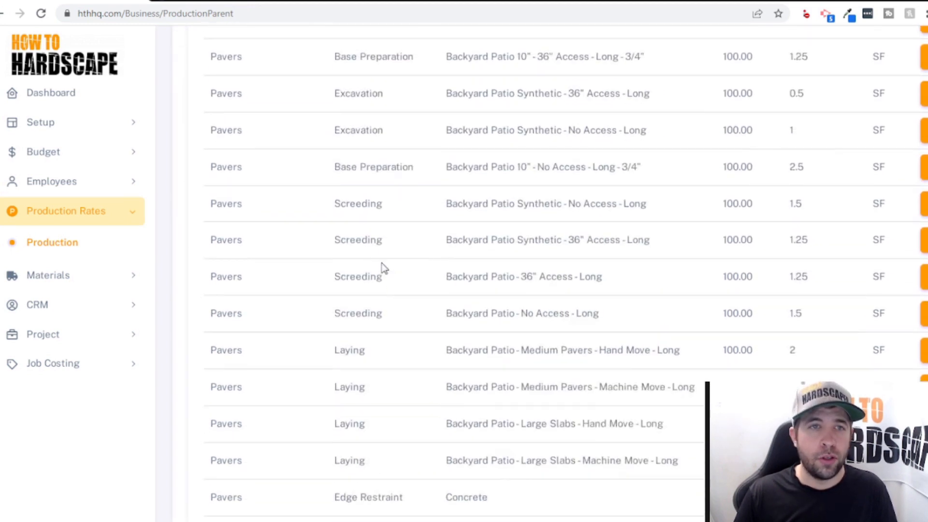
click(258, 270)
scroll(489, 314, down, 18)
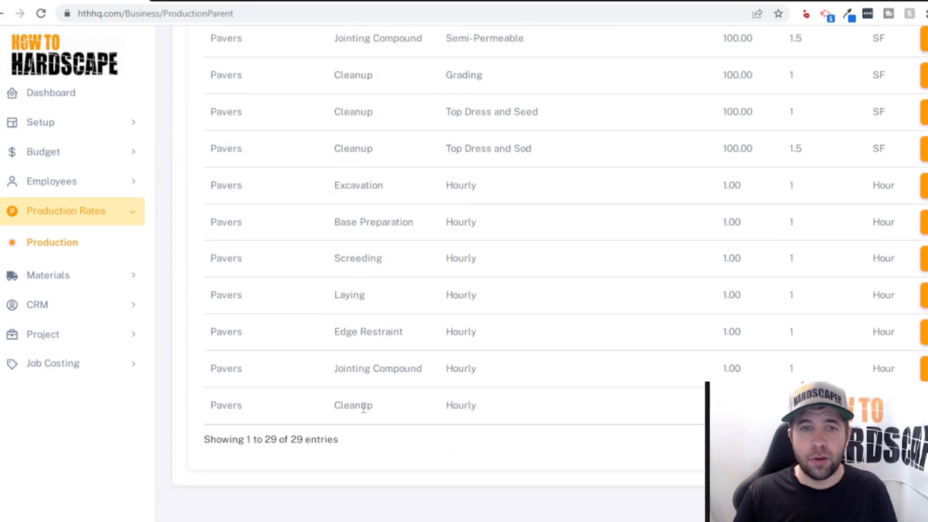
double_click(728, 188)
click(792, 185)
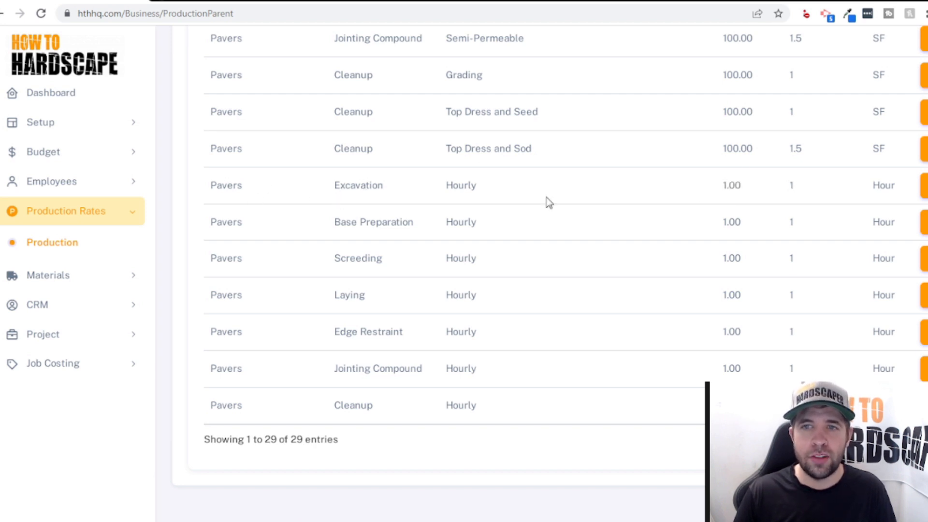
double_click(791, 185)
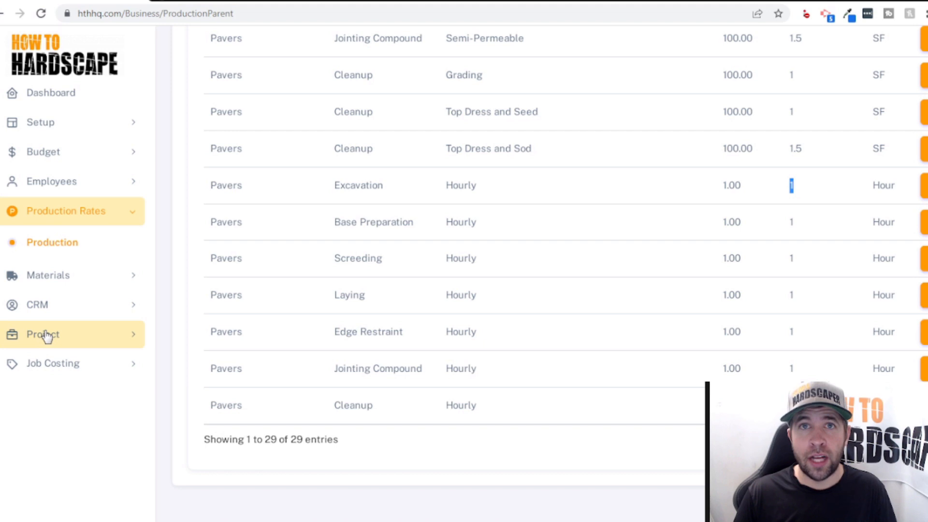
Step: Open the Materials Catalogue and review its material list, the XP material's category, and the material groups
click(72, 280)
click(72, 281)
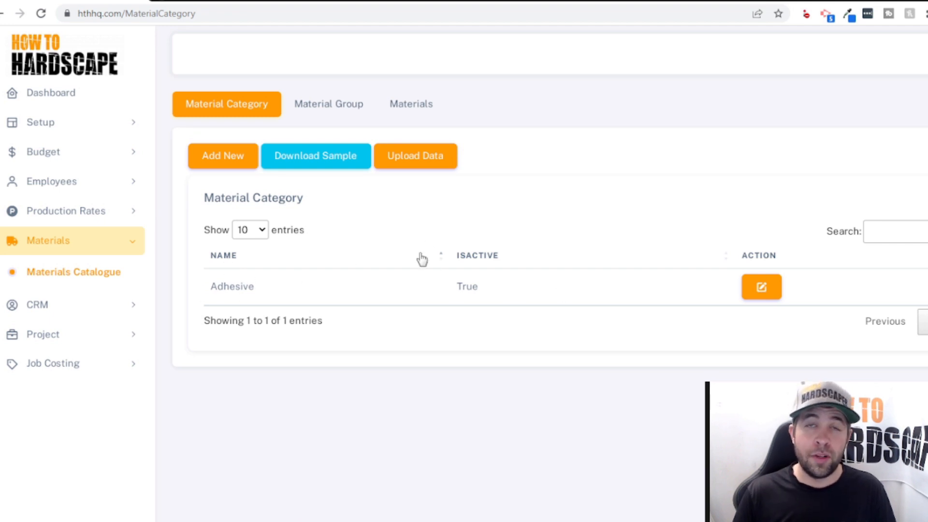
click(411, 104)
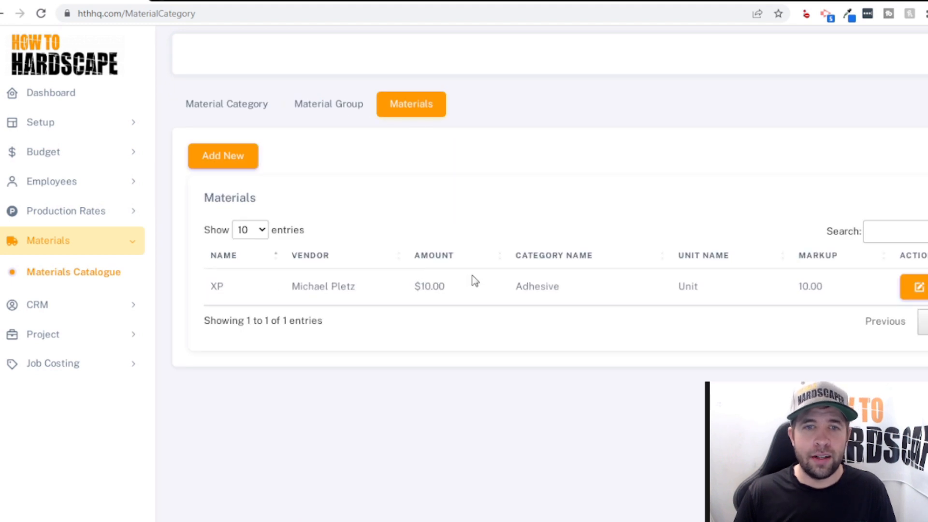
double_click(527, 287)
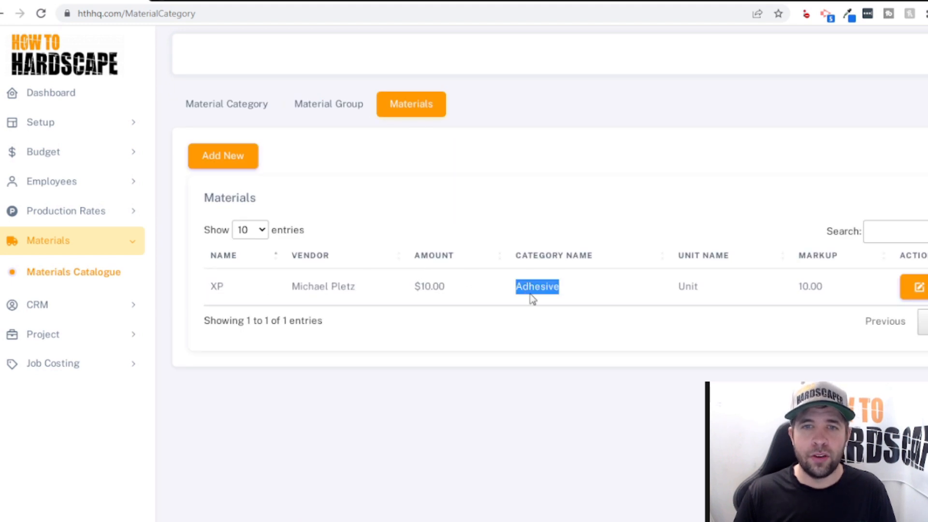
click(331, 108)
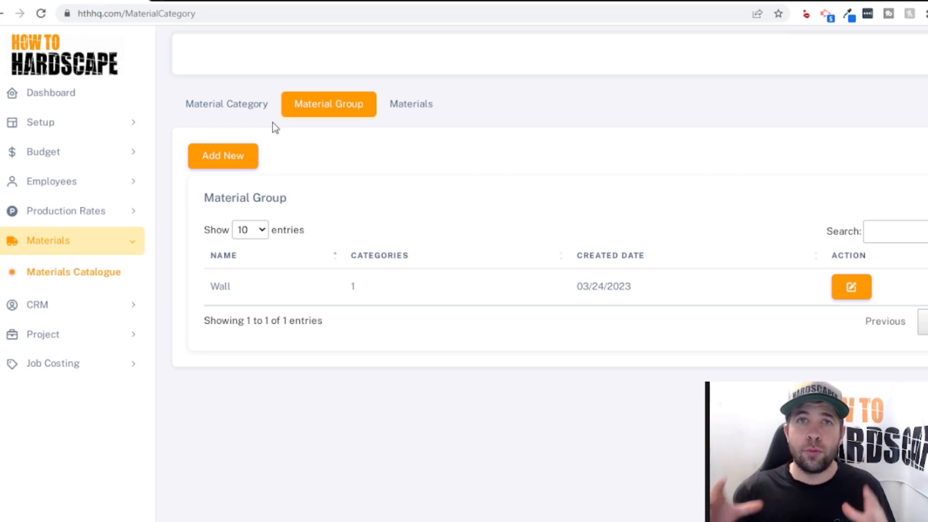
click(413, 110)
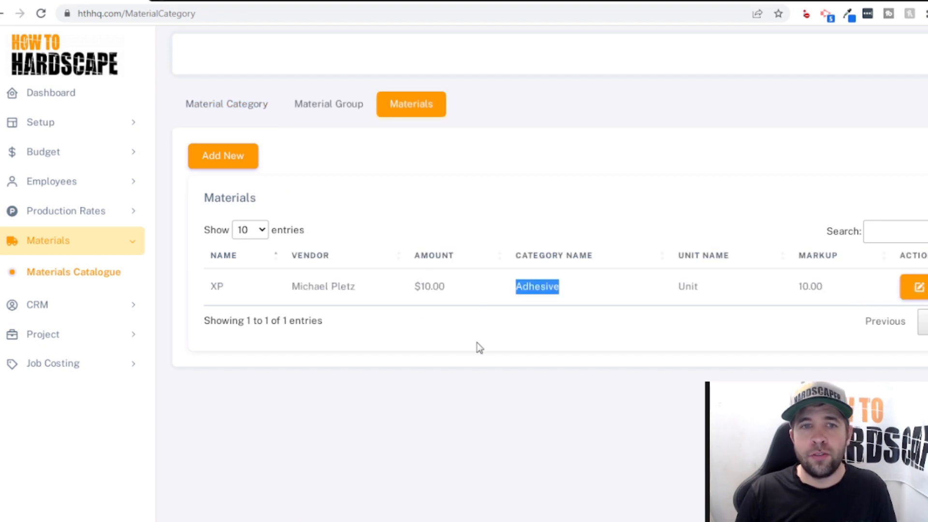
Step: View the client and vendor lists in the CRM, ending on the clients
click(72, 304)
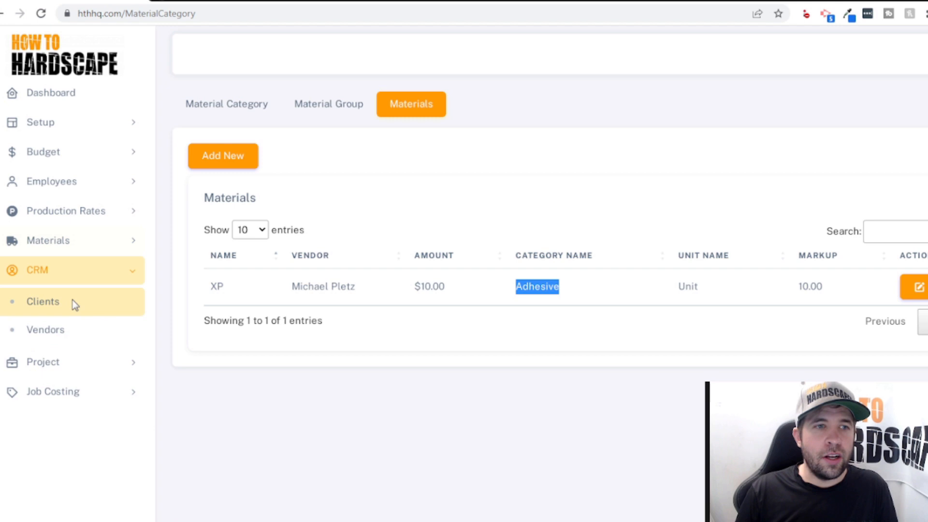
click(131, 325)
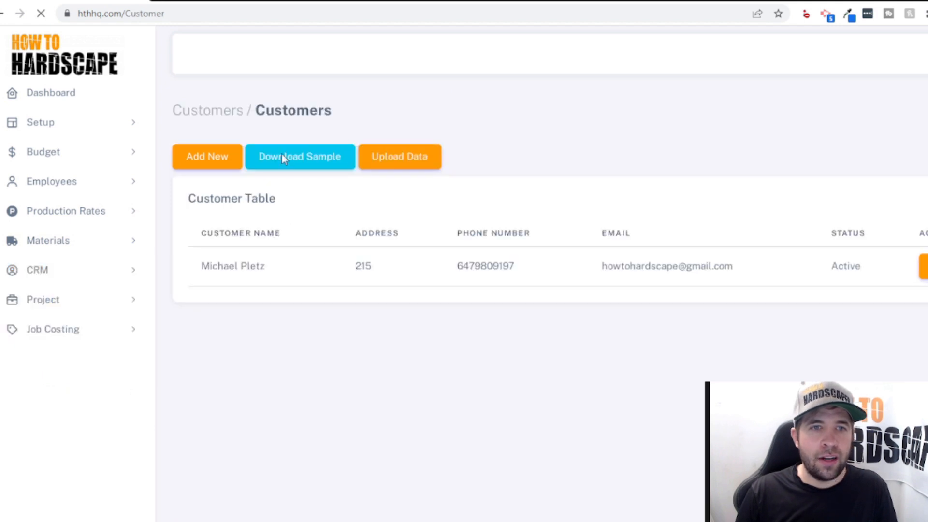
click(62, 337)
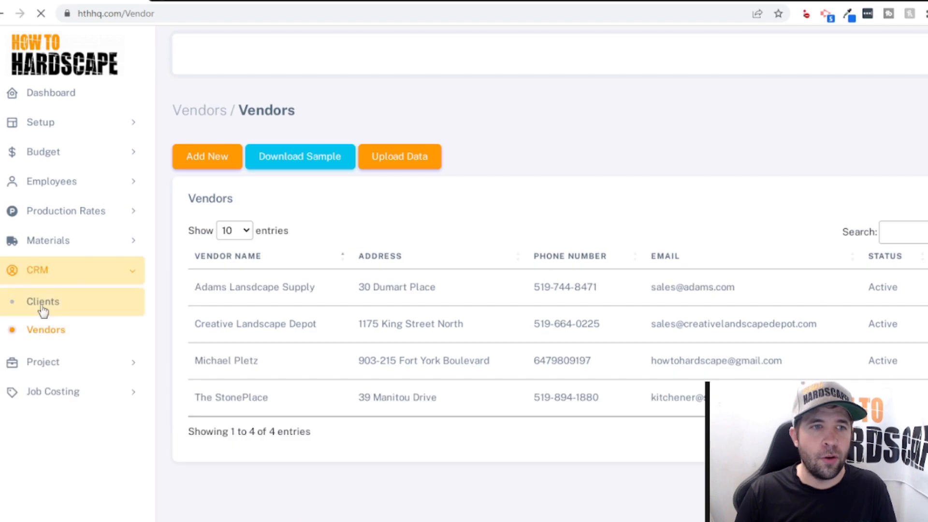
click(41, 304)
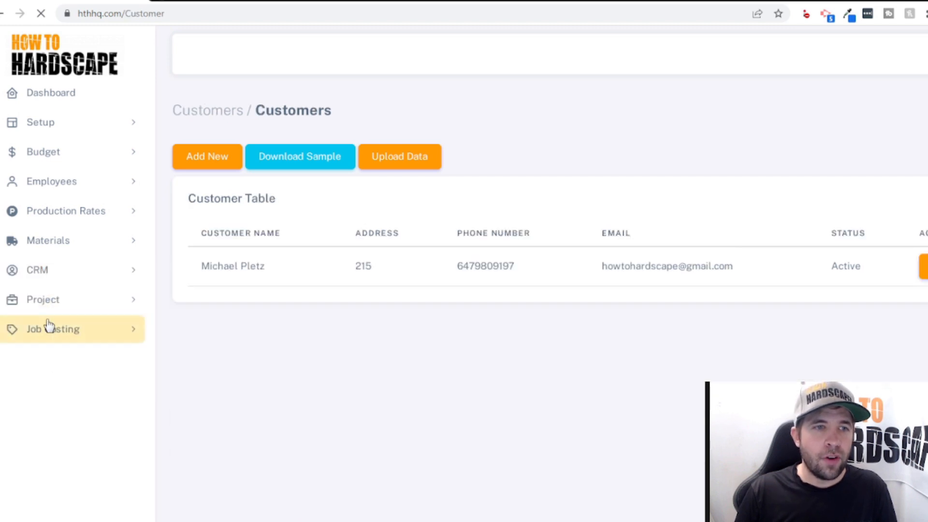
Step: Open the "Test" project and review its client info, including who prepared it and the selected budget
click(58, 363)
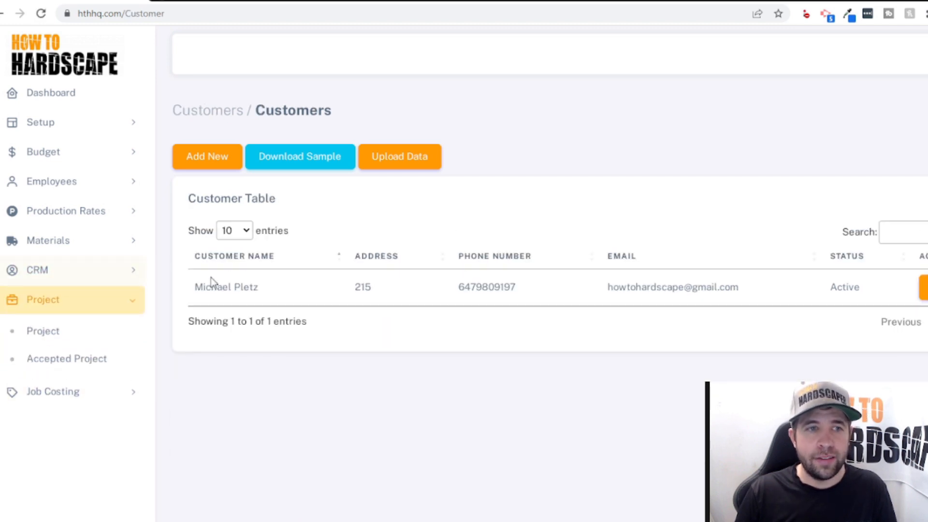
click(79, 337)
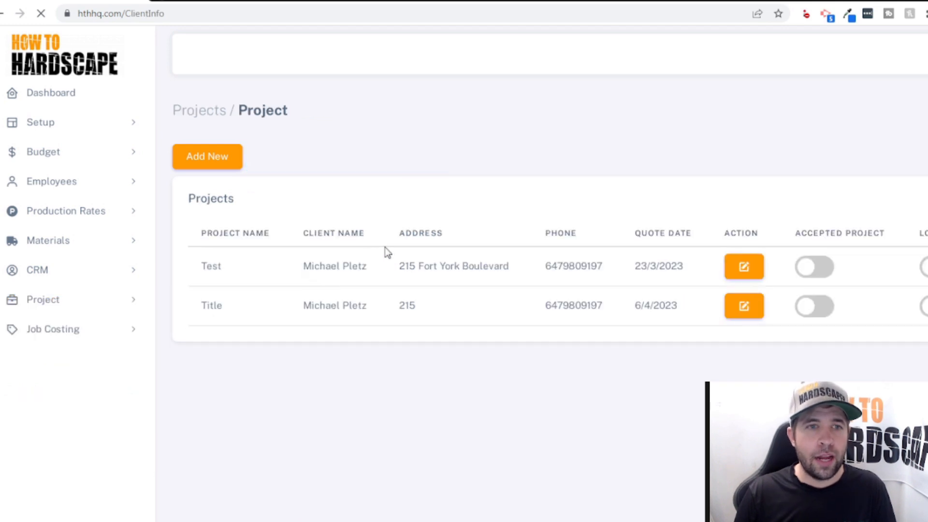
click(725, 293)
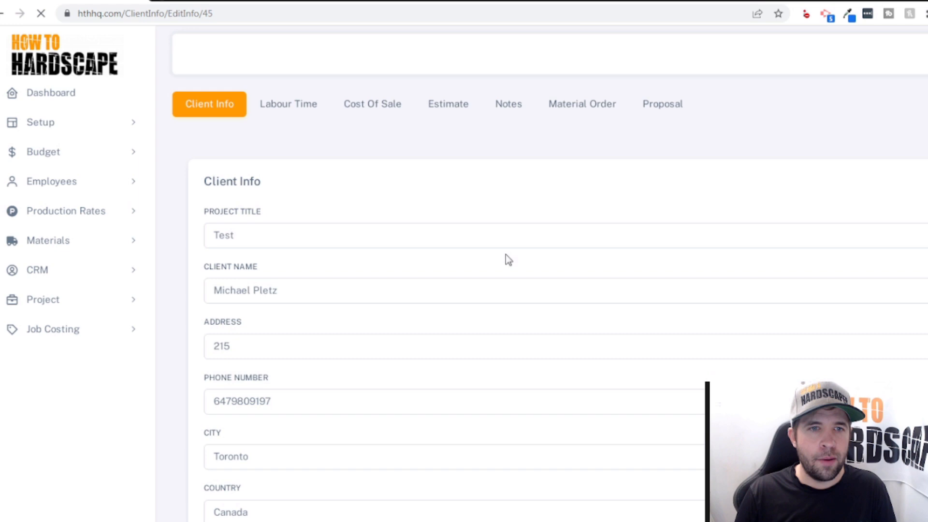
scroll(306, 285, down, 5)
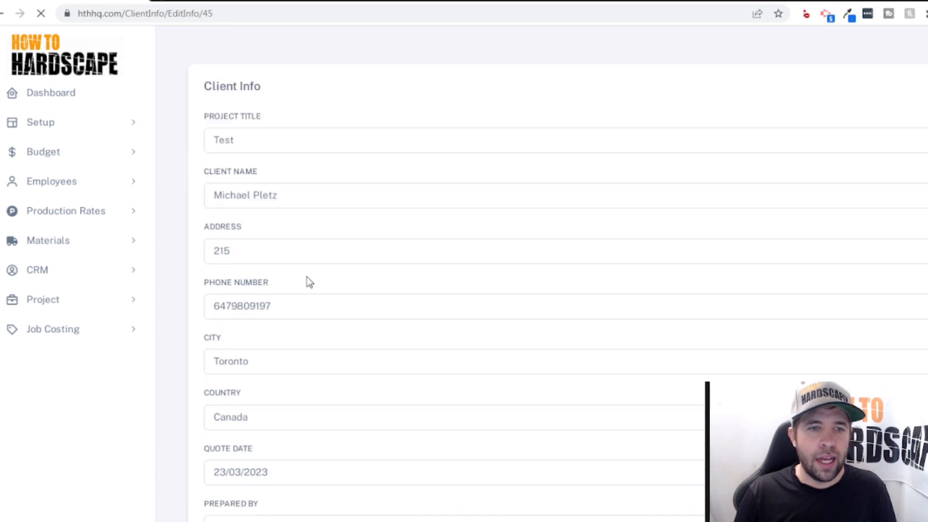
click(273, 347)
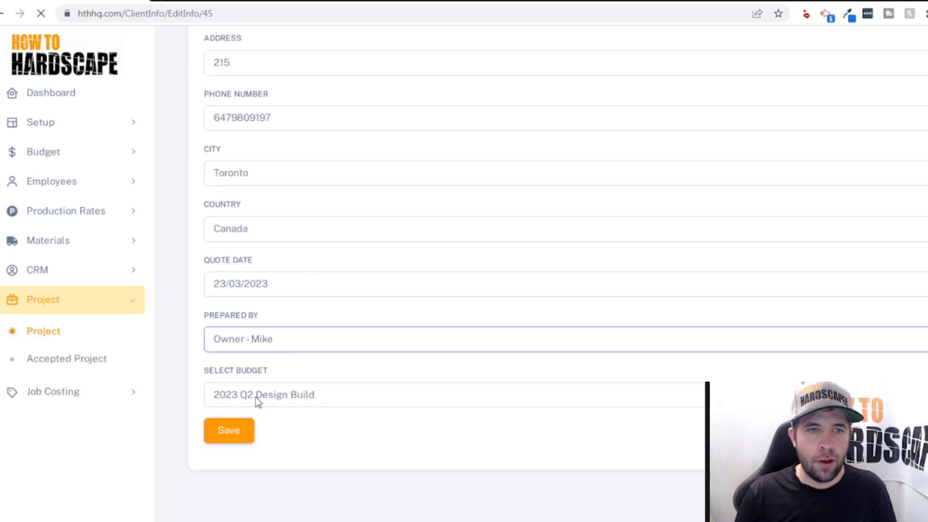
click(290, 400)
click(284, 468)
scroll(296, 443, up, 5)
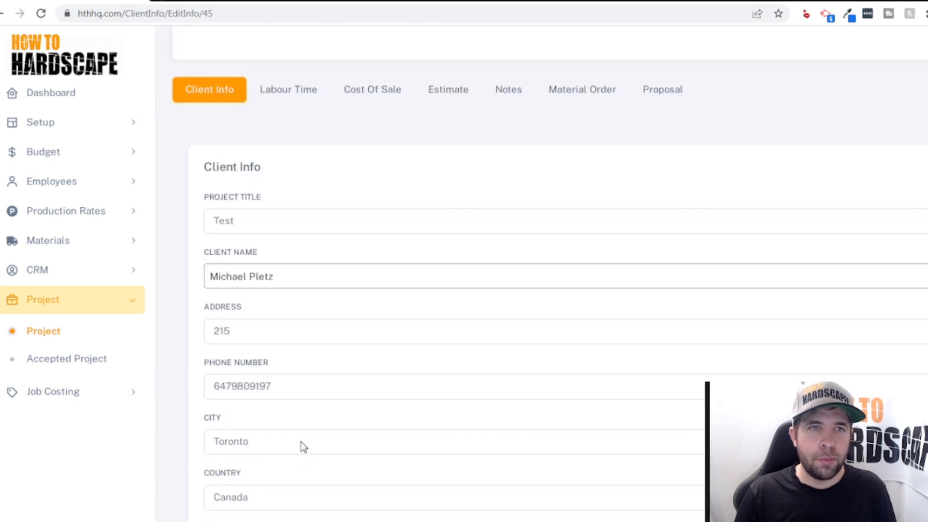
Step: Review the project's labour cost and the labour time listed for its Wall and Patio work areas
click(291, 107)
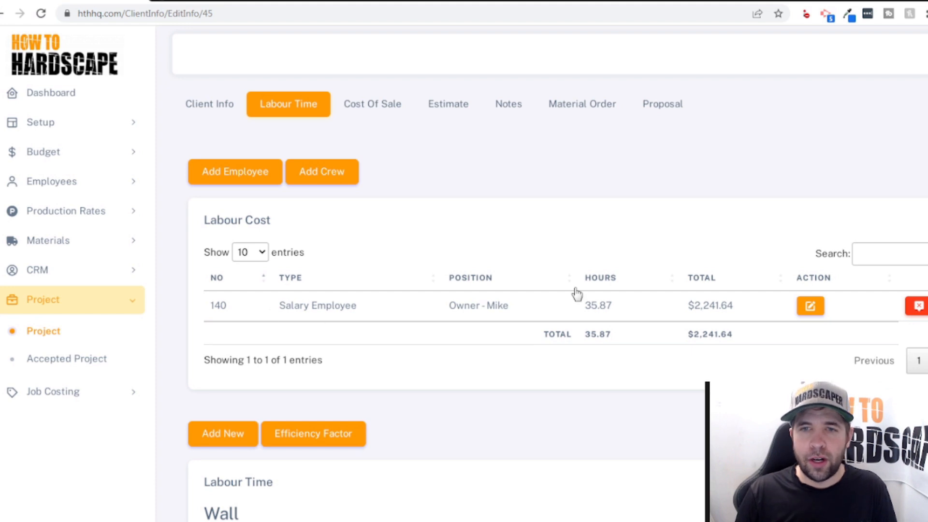
scroll(505, 326, down, 10)
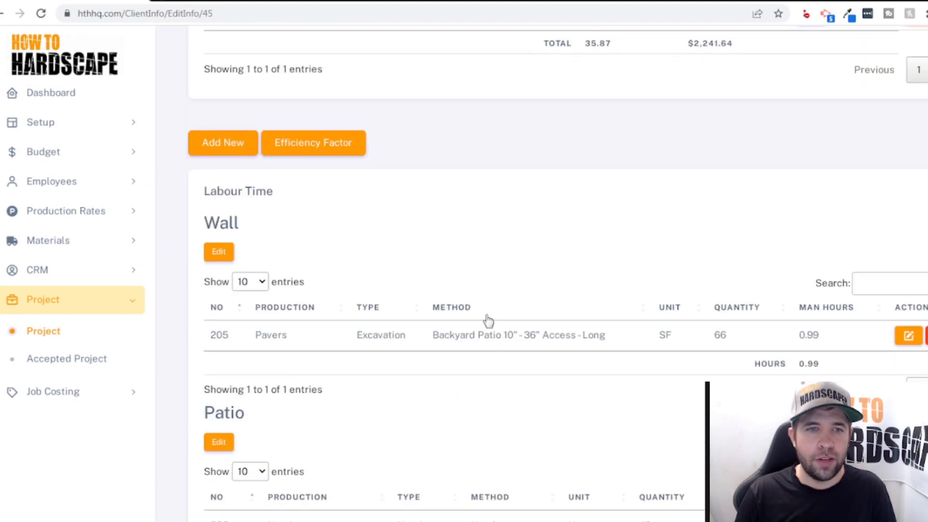
scroll(551, 306, up, 7)
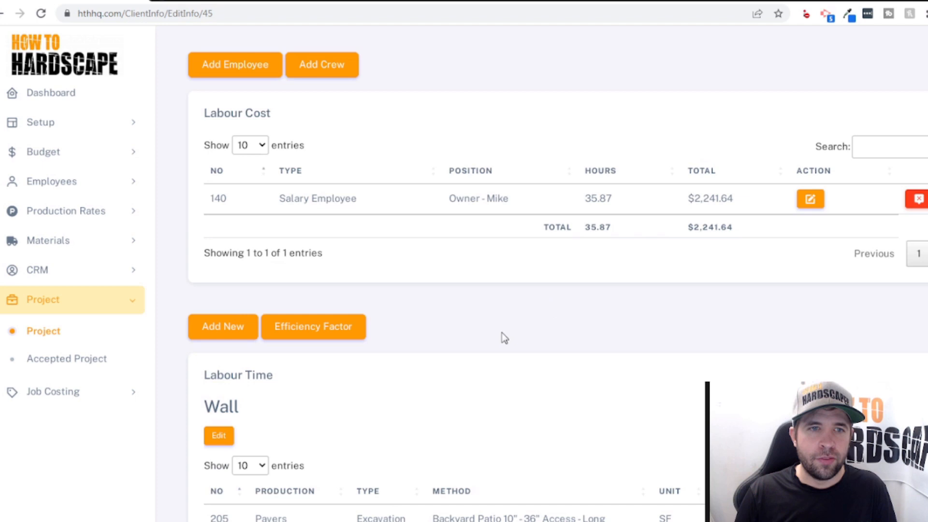
Step: Start a labour time entry for work area "Patio 2" with cost code 5100 Hardscape, cost type 5120 Labor and production Pavers
click(222, 327)
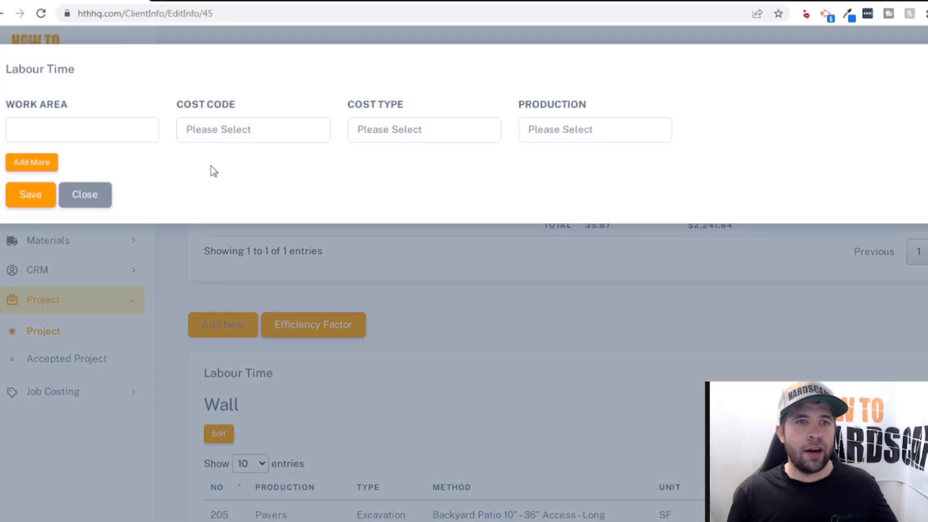
click(98, 134)
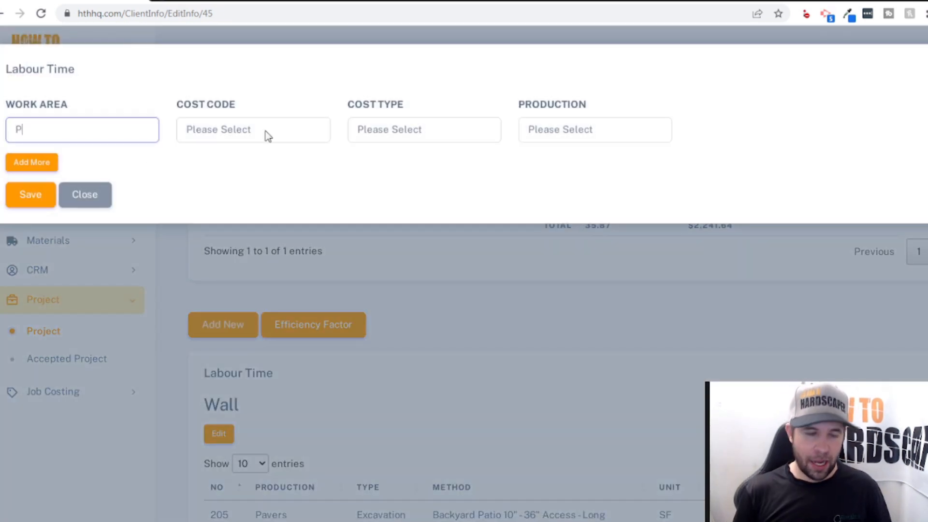
click(267, 131)
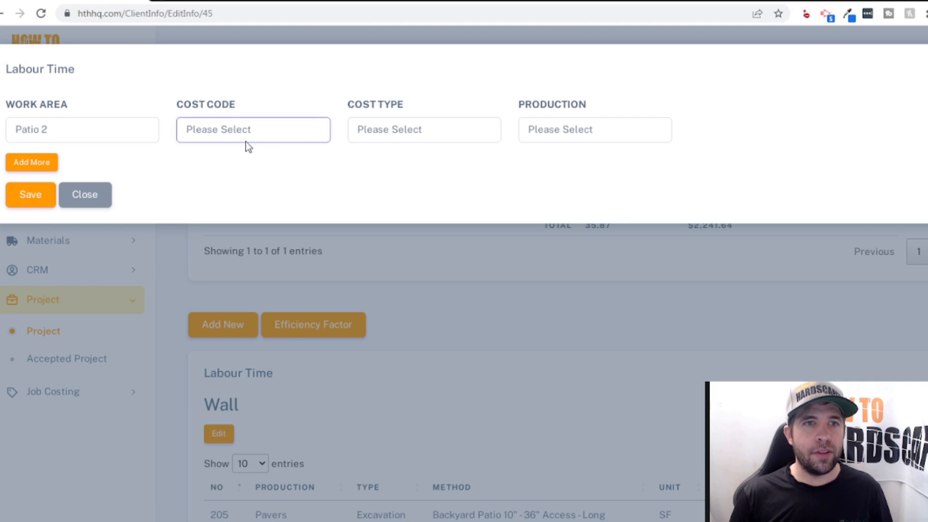
click(267, 177)
click(395, 133)
click(393, 164)
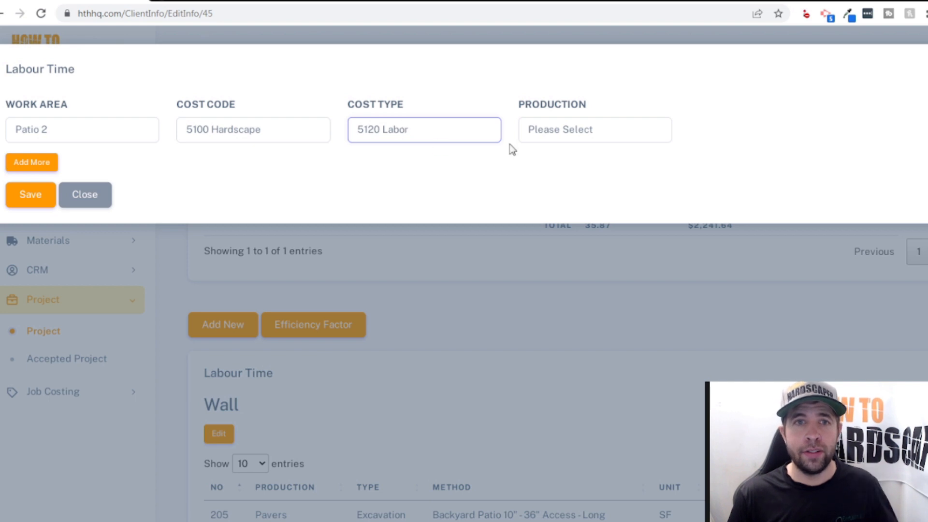
click(575, 132)
click(572, 183)
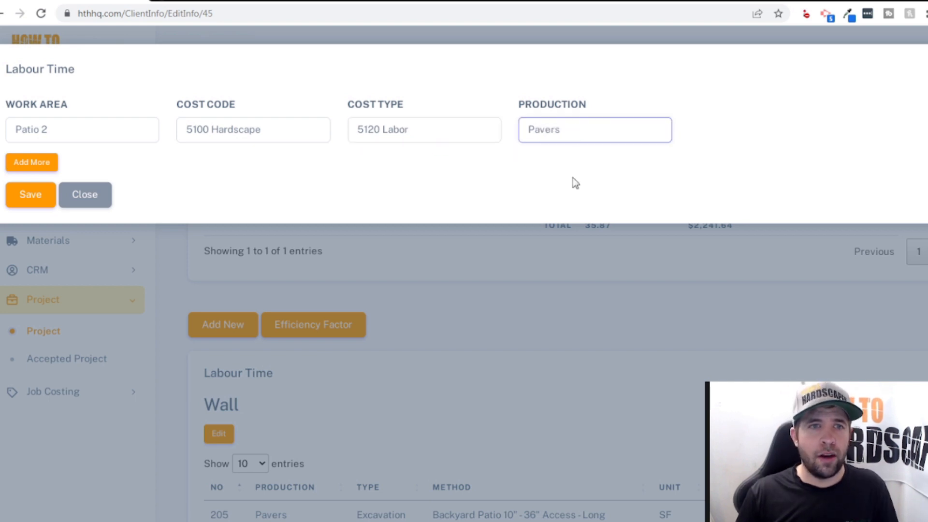
scroll(389, 208, down, 1)
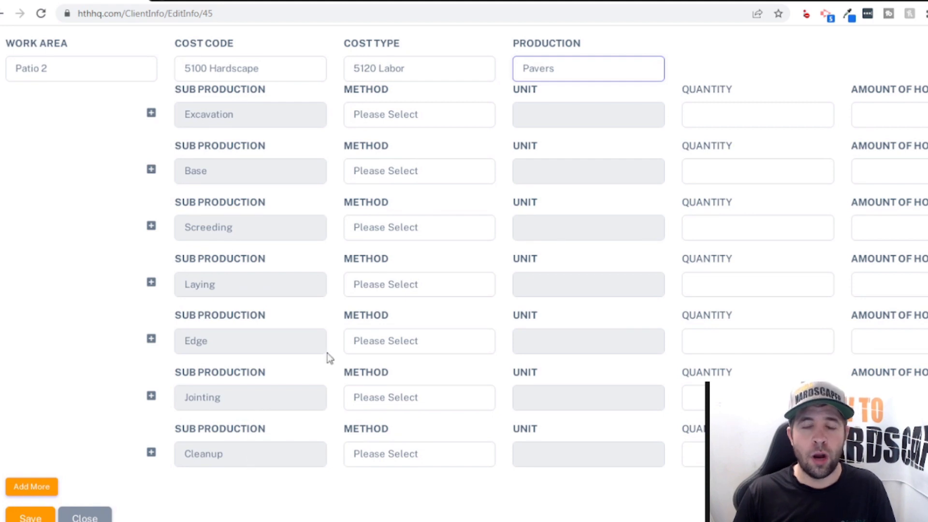
Step: Try a Backyard Patio 10" - 36" Access method for the Excavation sub production with a quantity of 1000
click(408, 116)
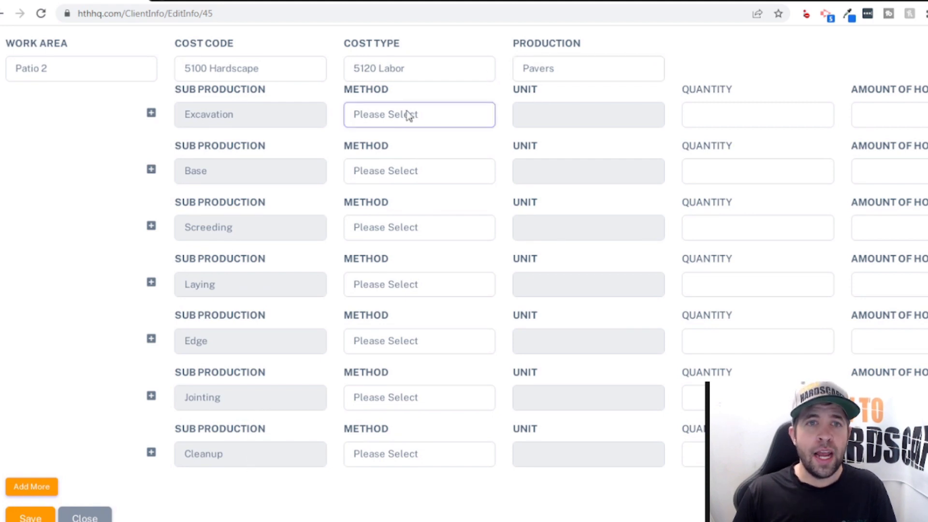
click(400, 150)
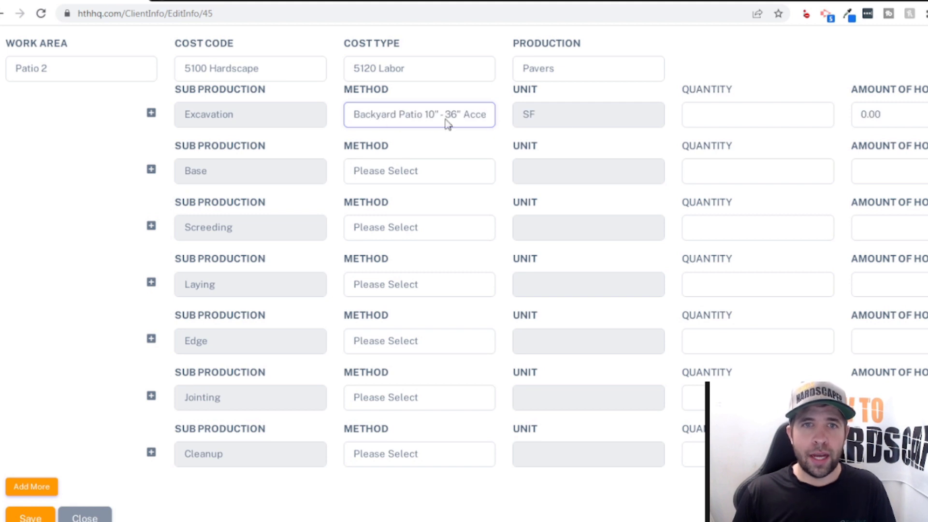
click(725, 111)
text(1000)
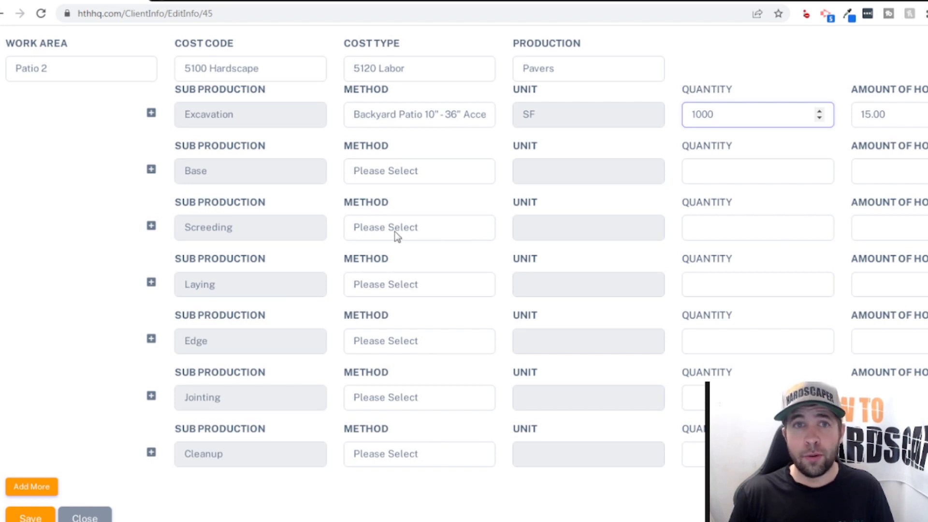
click(399, 107)
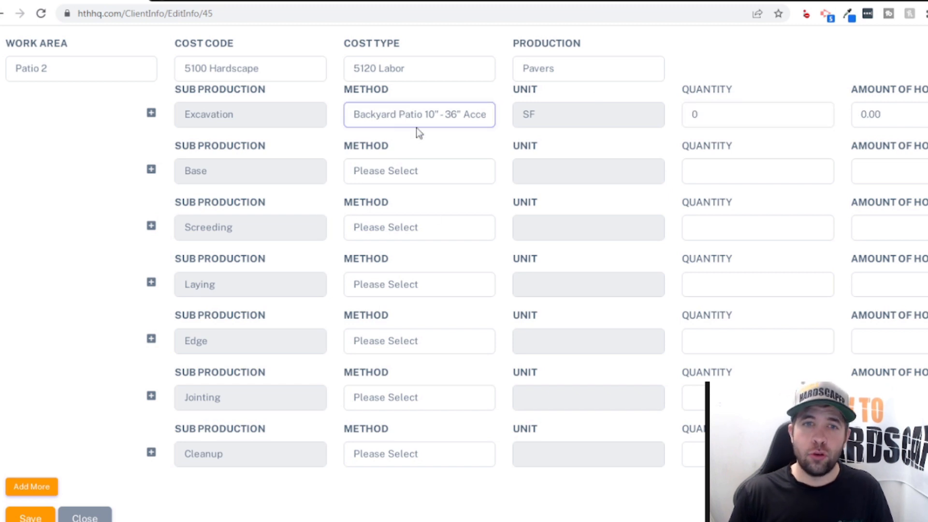
Step: Change Patio 2's production to Hourly with the Hourly method and a quantity of 100, and save the labour time entry
click(583, 66)
click(551, 106)
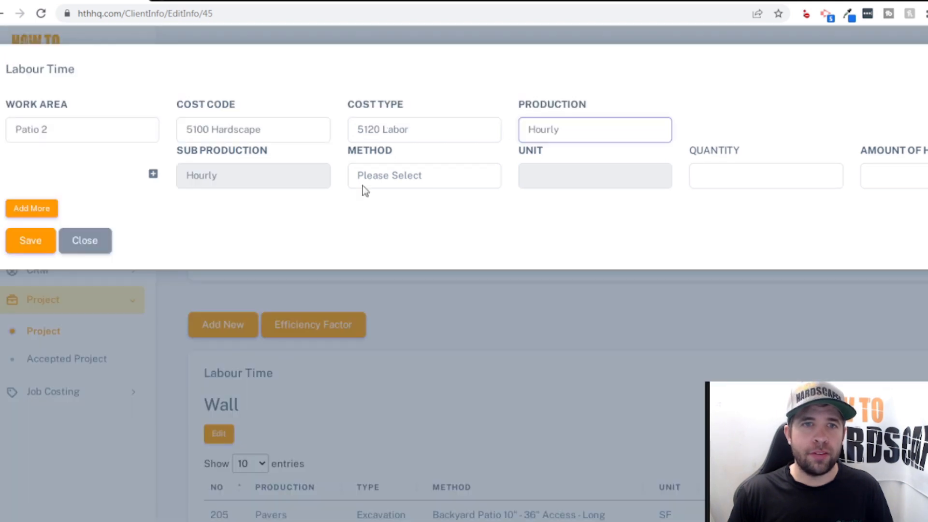
click(388, 183)
click(387, 210)
click(709, 177)
text(100)
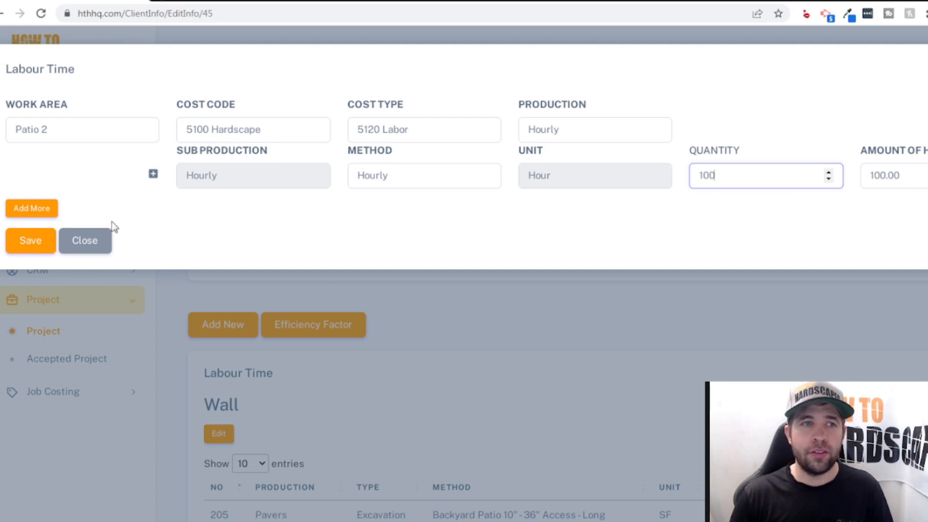
click(29, 240)
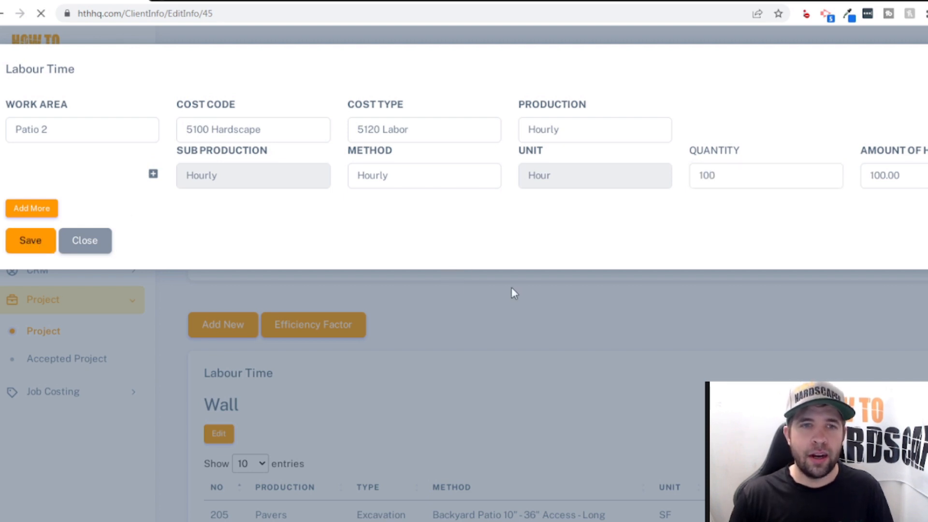
scroll(514, 293, down, 7)
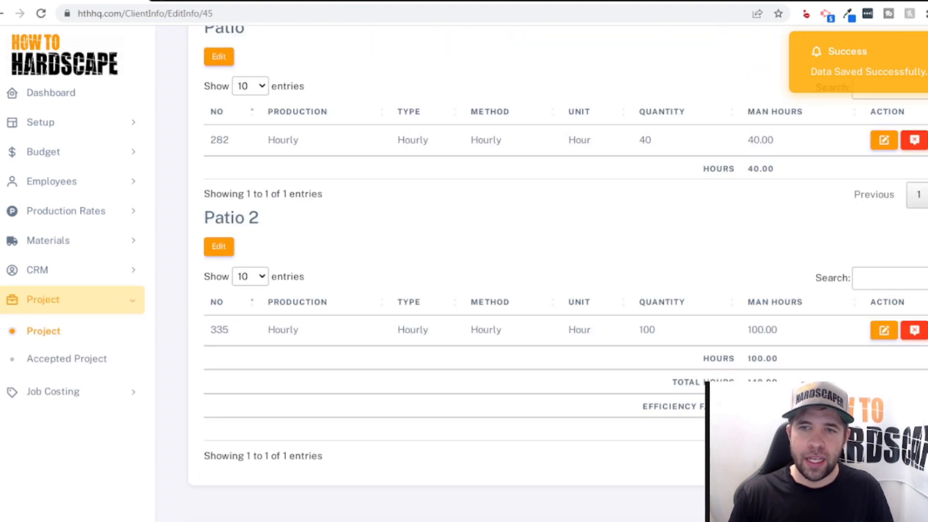
Step: Review the efficiency factor inputs for driving, cleanup, breaks and hours per work day, closing them without changes
scroll(574, 331, up, 9)
click(318, 216)
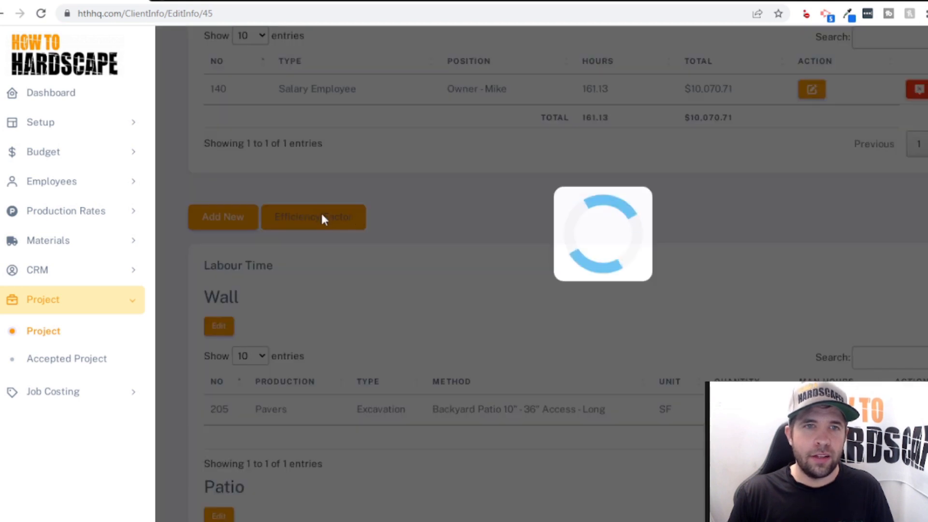
click(412, 112)
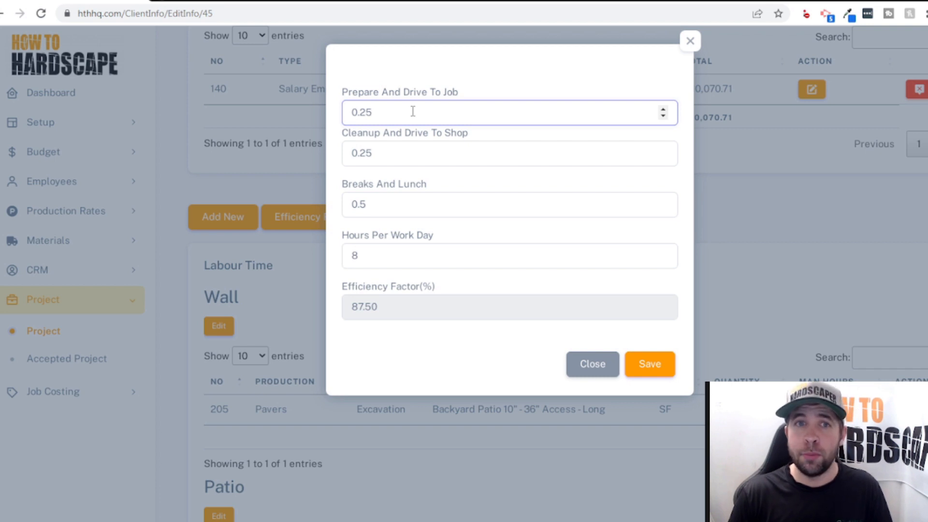
click(395, 153)
drag(395, 152, 325, 155)
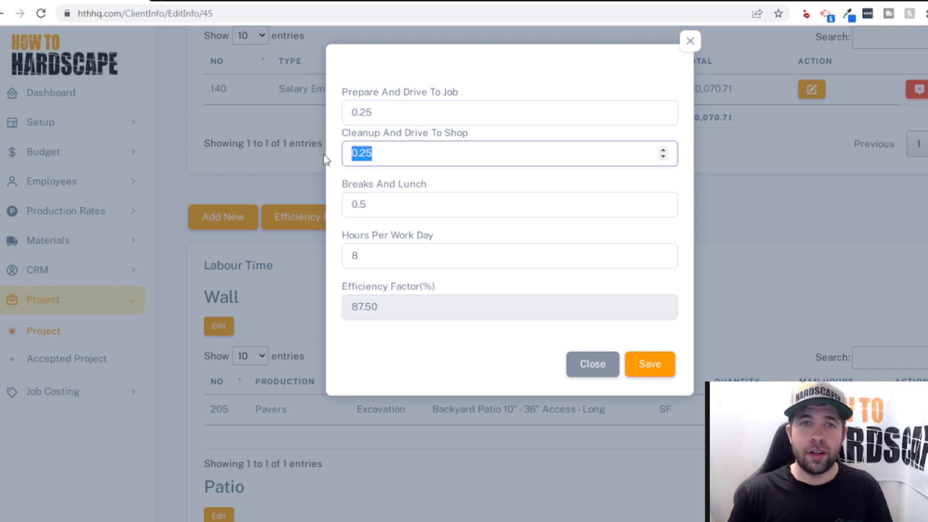
drag(383, 199, 317, 209)
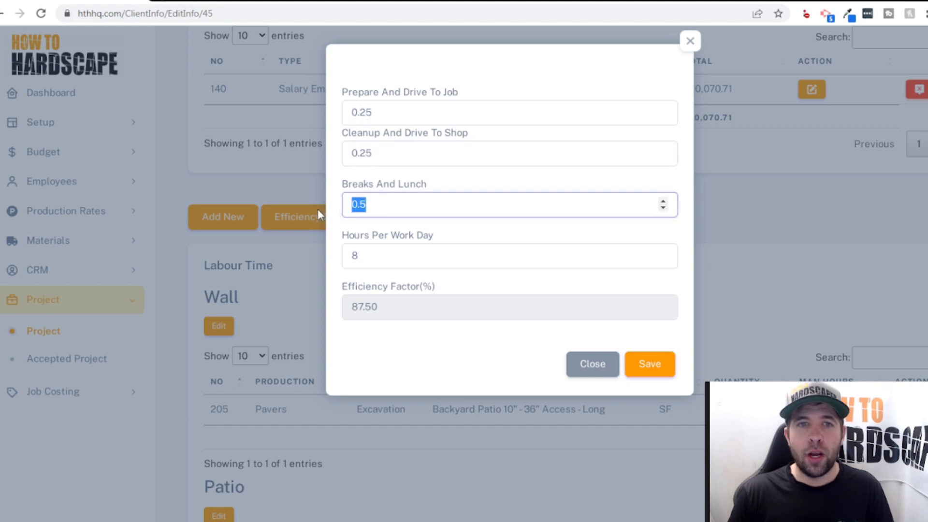
click(374, 258)
drag(374, 257, 321, 256)
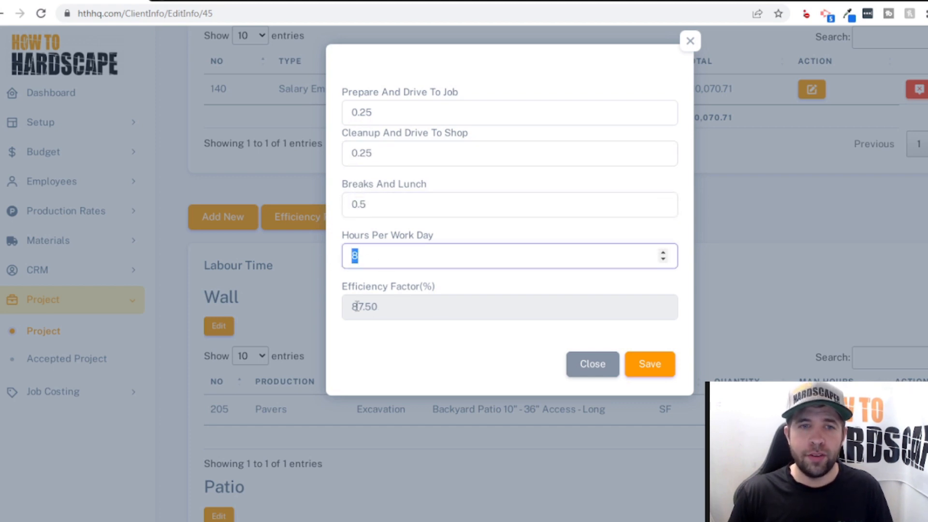
click(686, 45)
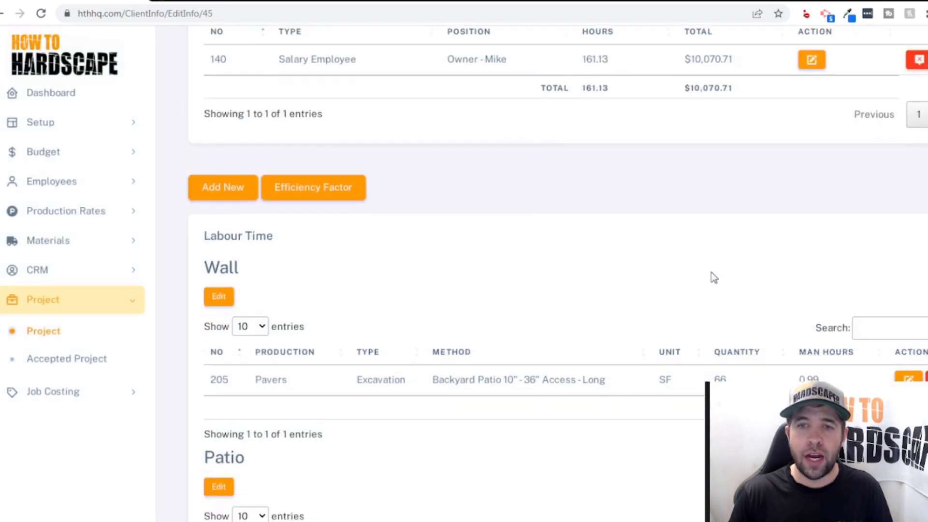
Step: Check the man hours listed for the Patio 2 work area
scroll(713, 261, down, 9)
drag(779, 359, 744, 362)
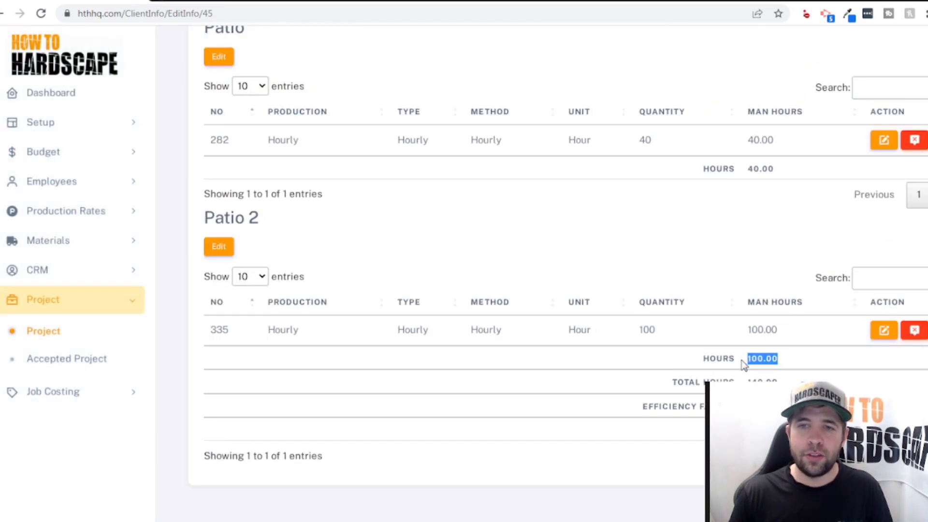
click(744, 362)
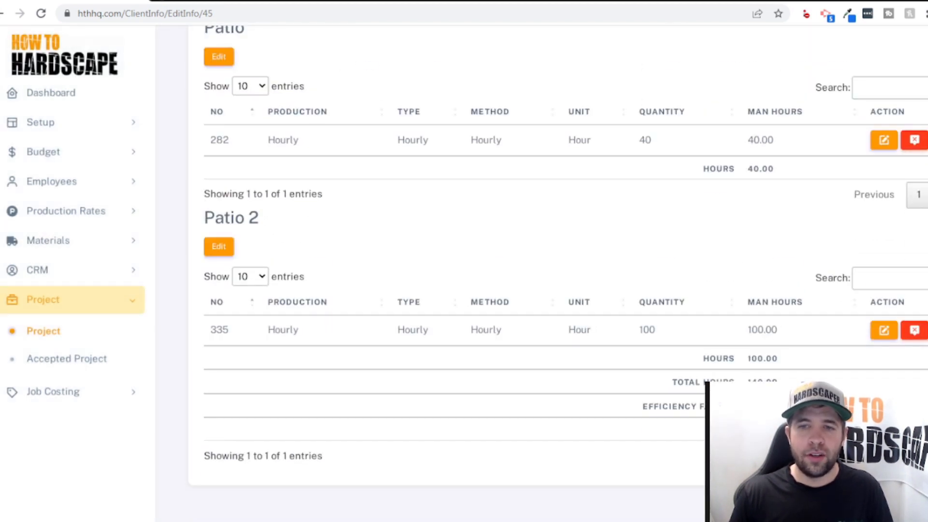
Step: Preview the labour cost breakdown of the Design Build crew and close it without adding the crew
scroll(249, 172, up, 10)
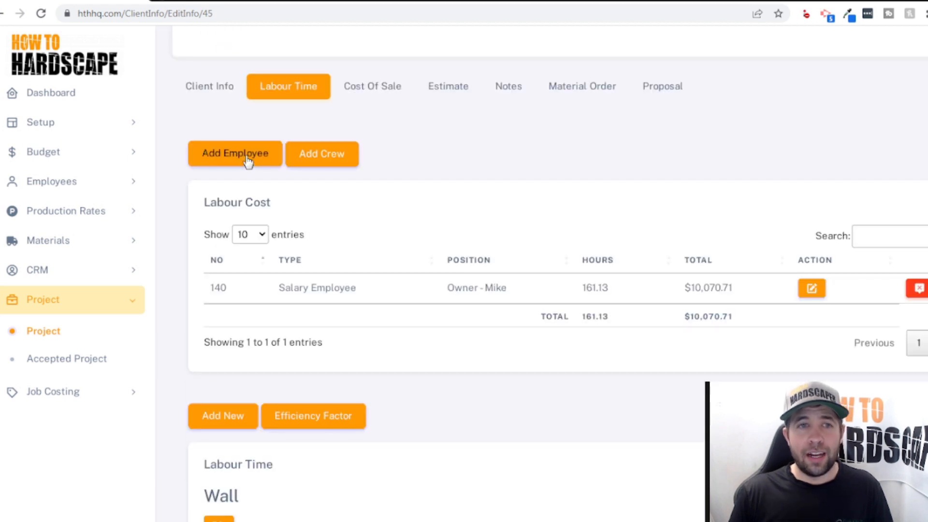
click(319, 155)
click(261, 141)
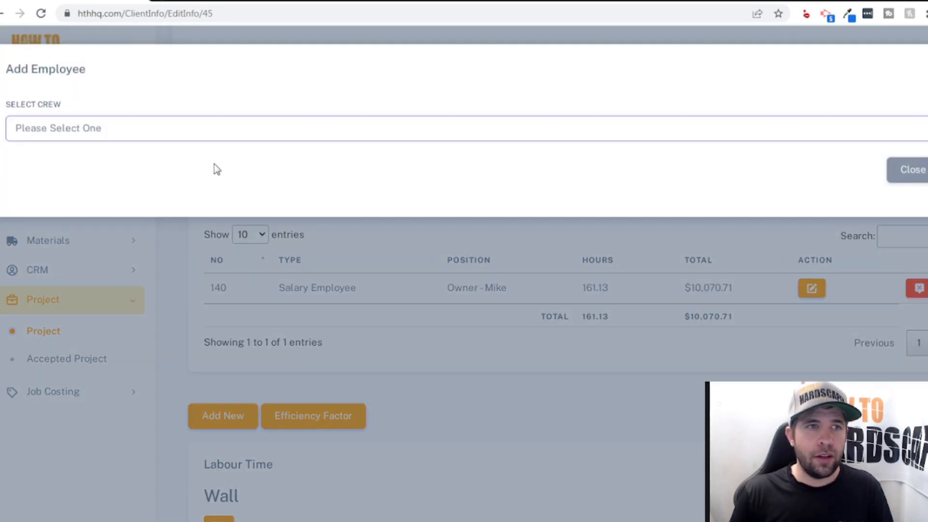
click(213, 163)
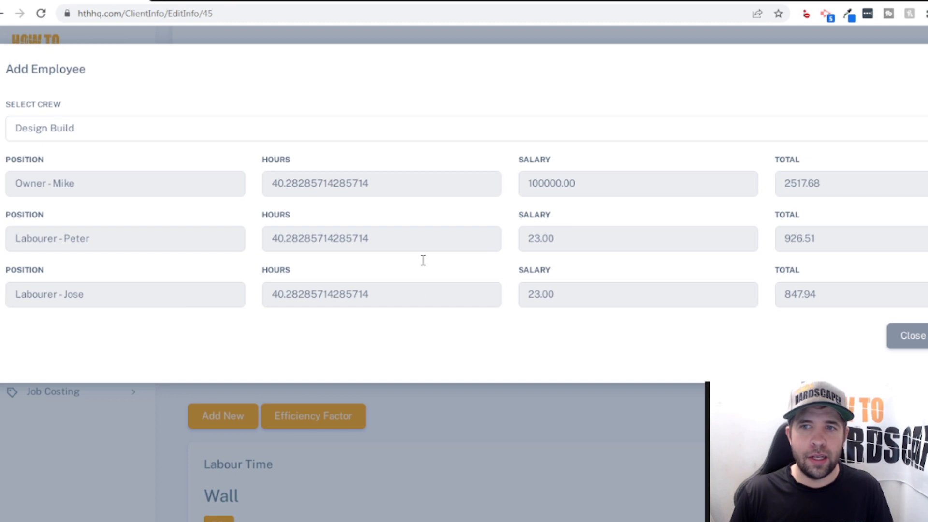
click(915, 337)
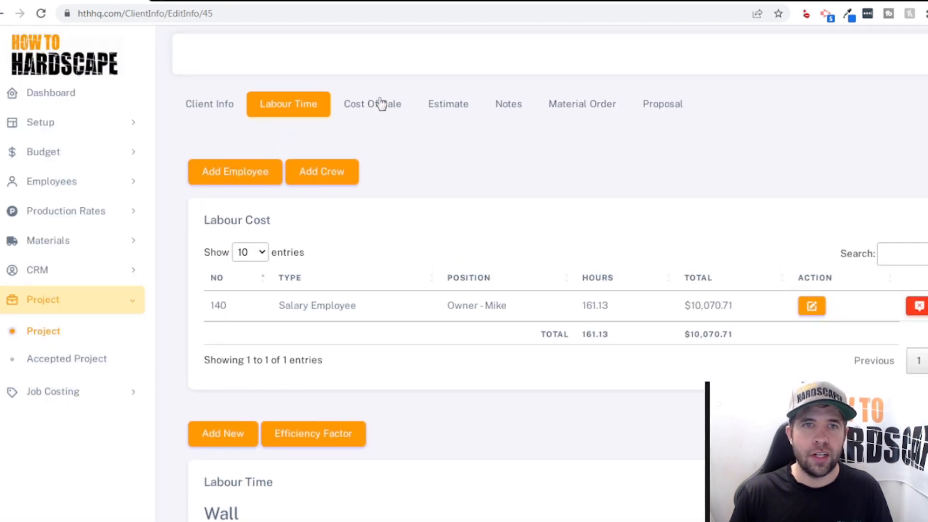
Step: Look over the project's cost of sale list and compare it with the work areas under labour time
click(374, 103)
scroll(352, 285, down, 3)
scroll(380, 291, up, 3)
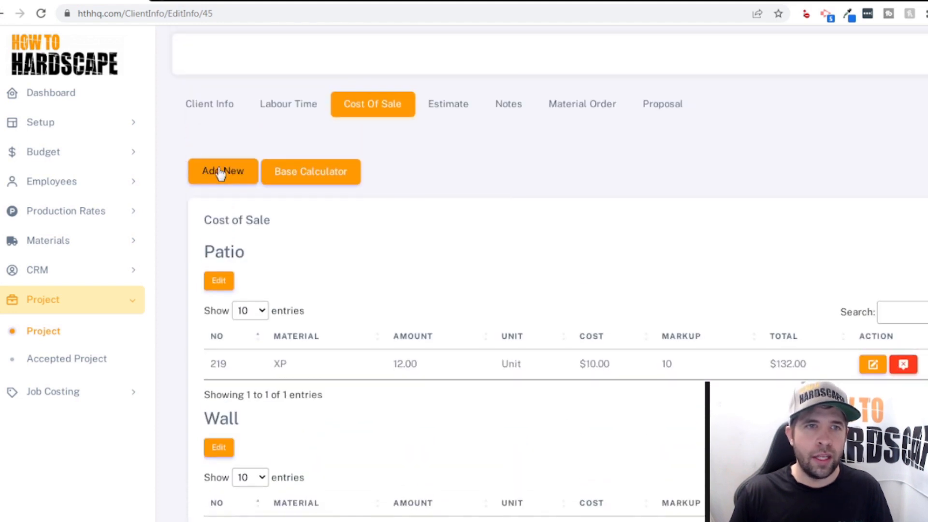
click(269, 106)
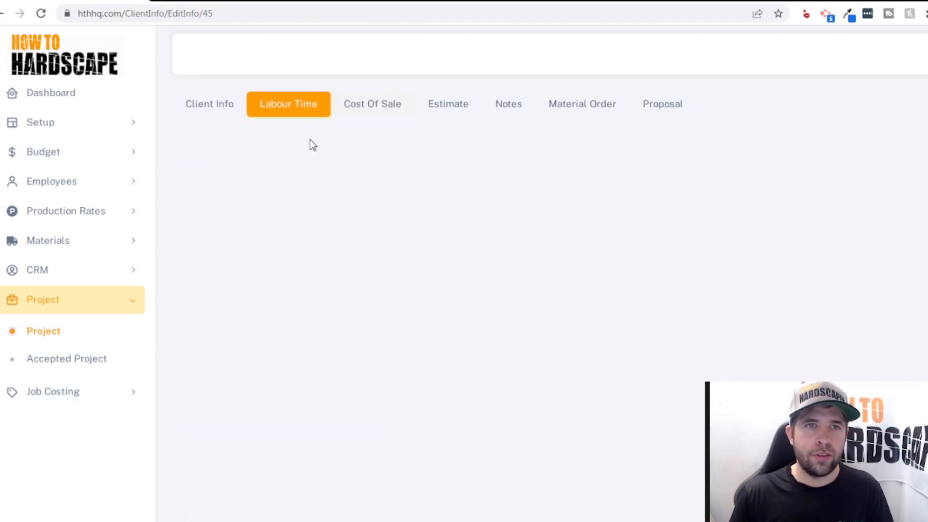
scroll(257, 279, down, 10)
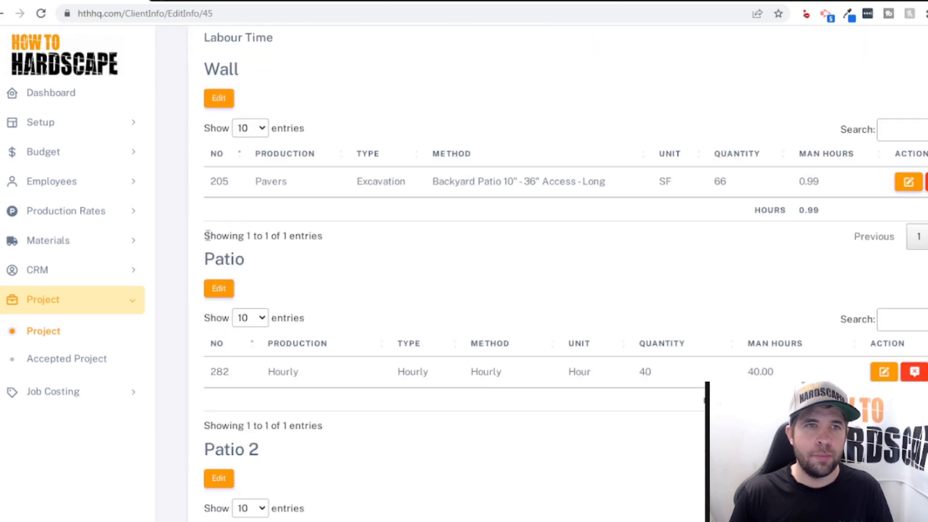
scroll(226, 407, up, 10)
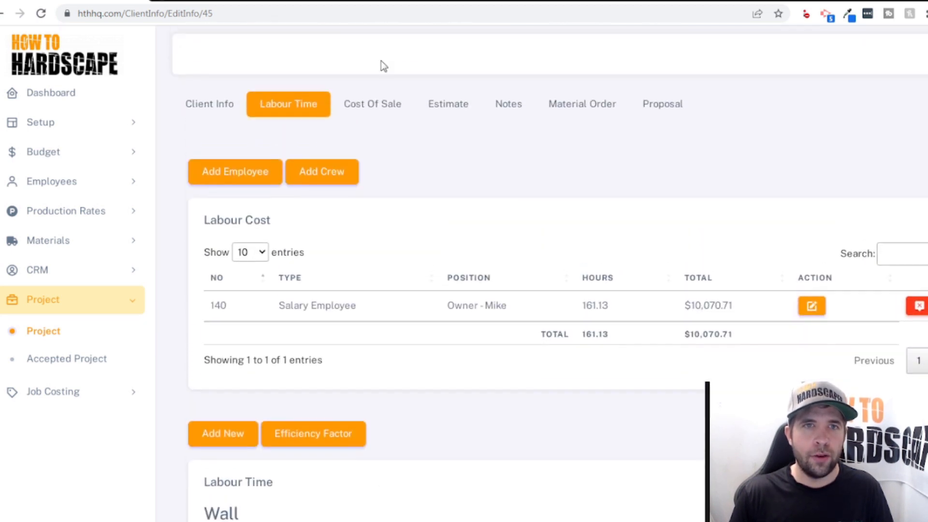
Step: Inspect the material and amount of the Patio cost of sale entry, closing it without saving
click(372, 104)
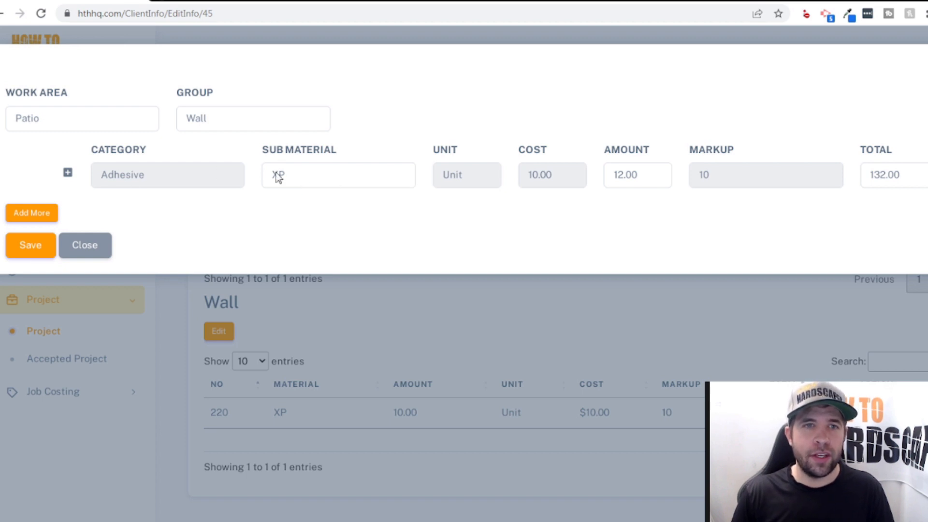
double_click(637, 176)
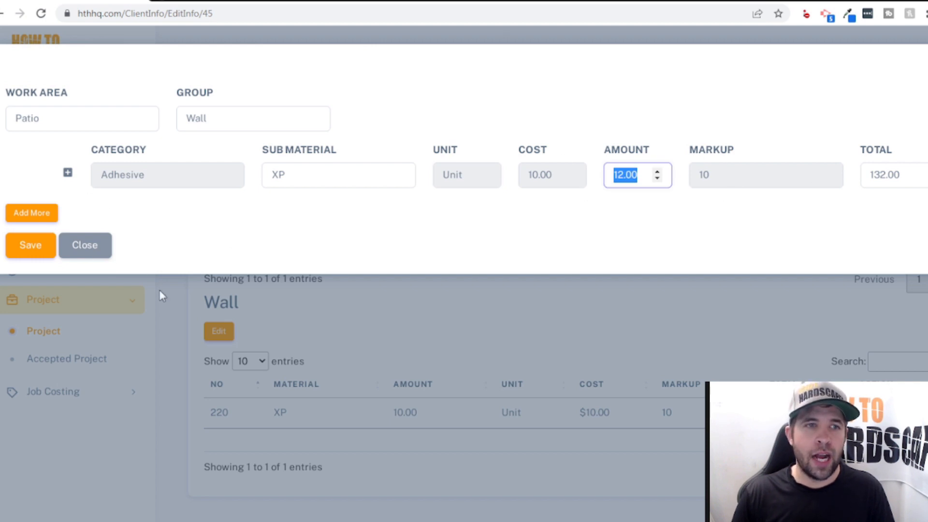
click(87, 245)
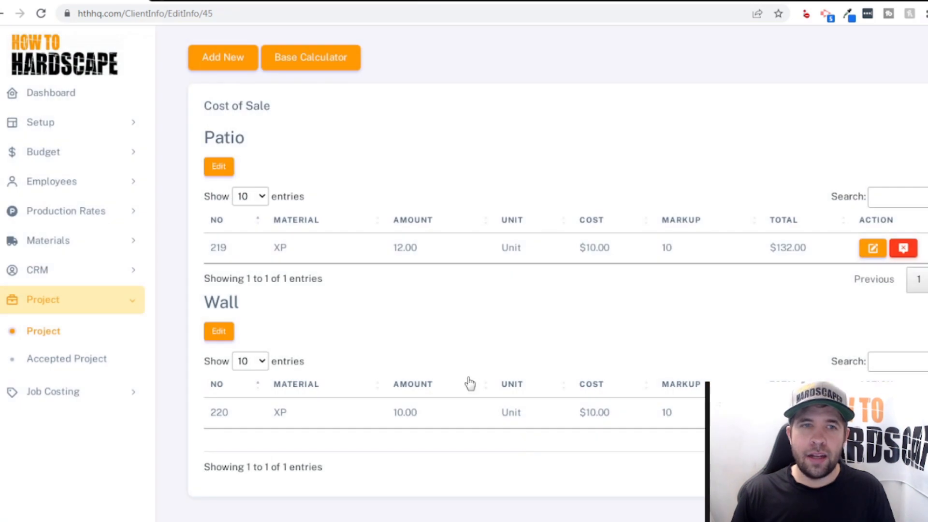
Step: Set the estimate's labour burden to 25% and profit to 10%, and review the recalculated costs and pie chart
click(453, 102)
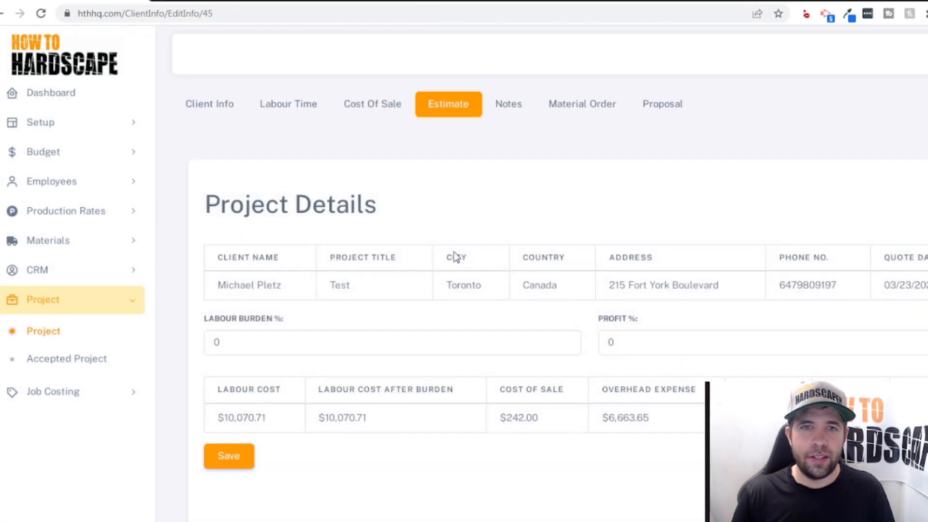
scroll(456, 256, down, 2)
double_click(253, 250)
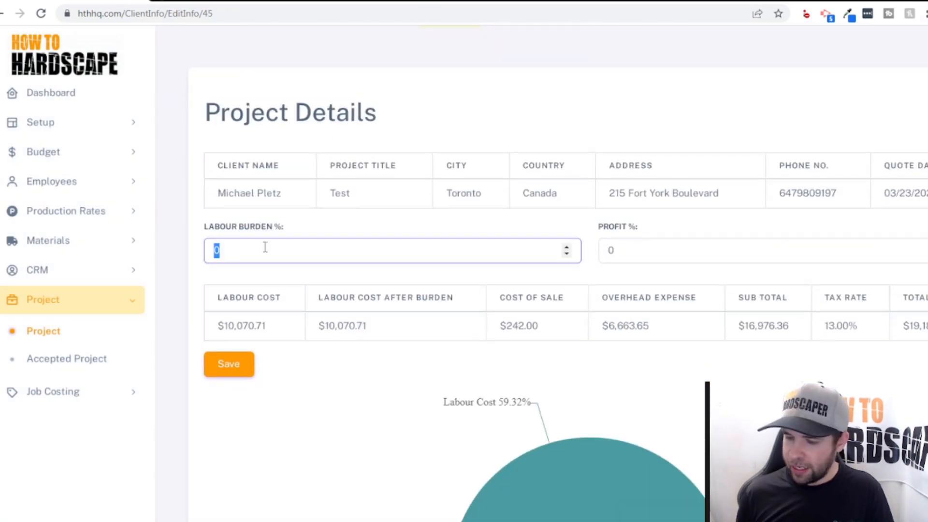
text(25)
double_click(610, 250)
text(10)
click(535, 283)
scroll(559, 276, down, 4)
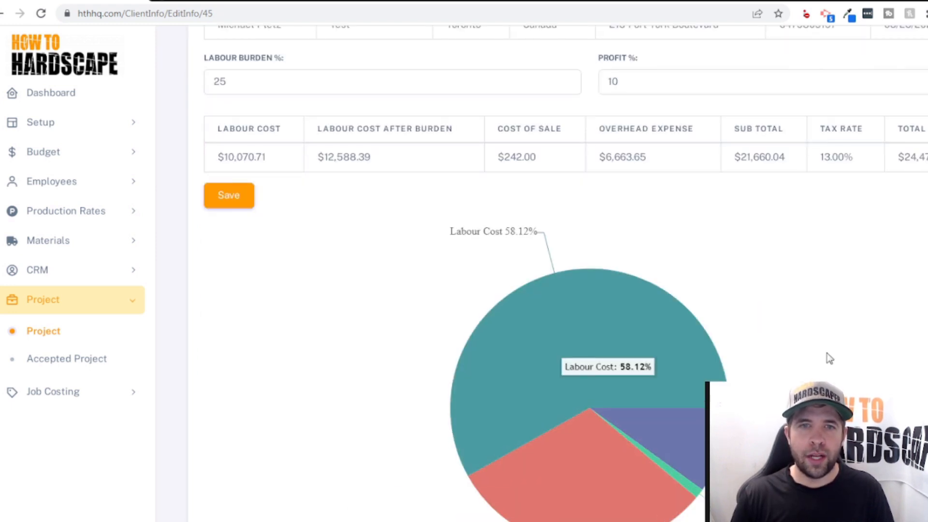
scroll(827, 354, up, 2)
scroll(827, 351, up, 4)
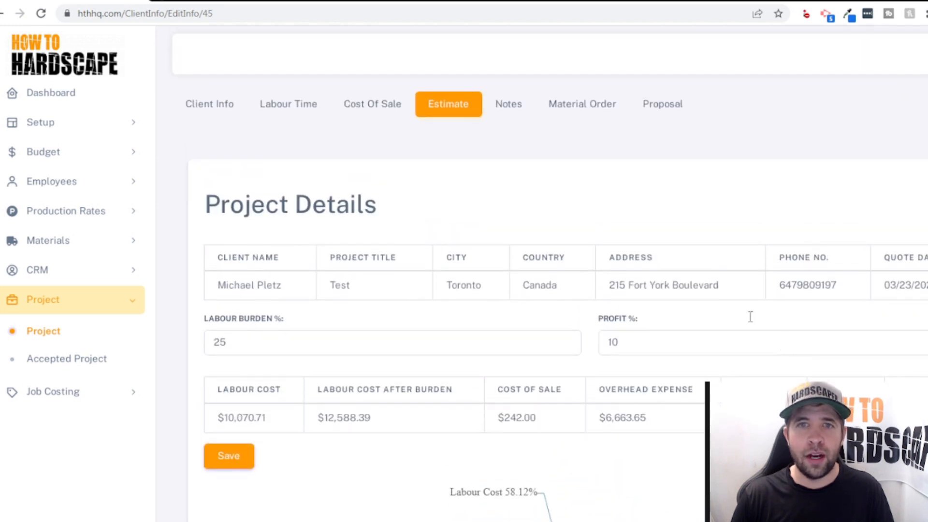
Step: Open a blank project note form to view its notes, attachments and date fields, and close it without saving
click(506, 103)
click(230, 179)
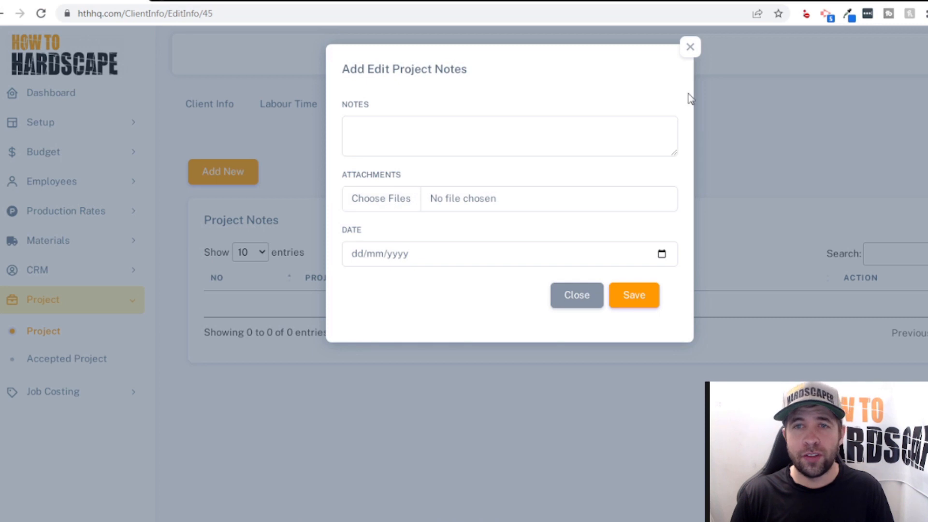
click(695, 54)
Step: View the project's material orders and return to its cost of sale list
click(585, 106)
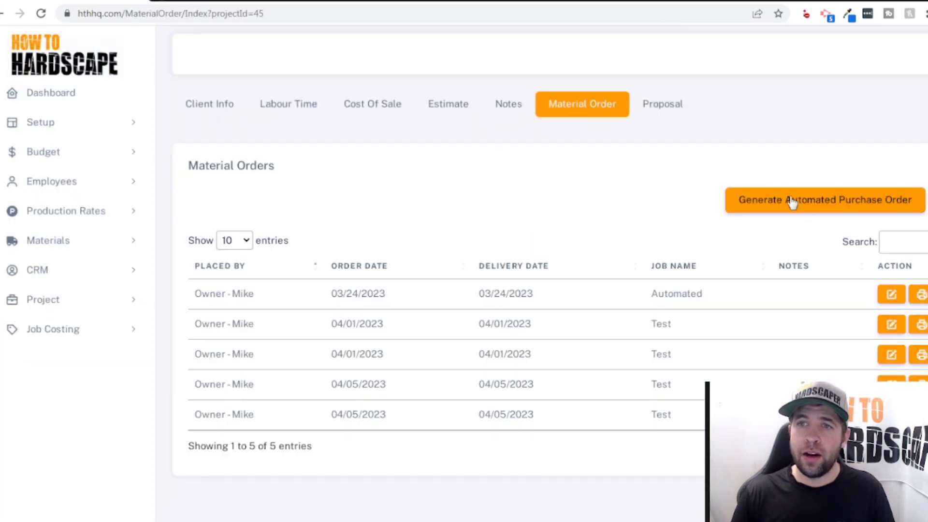
click(367, 109)
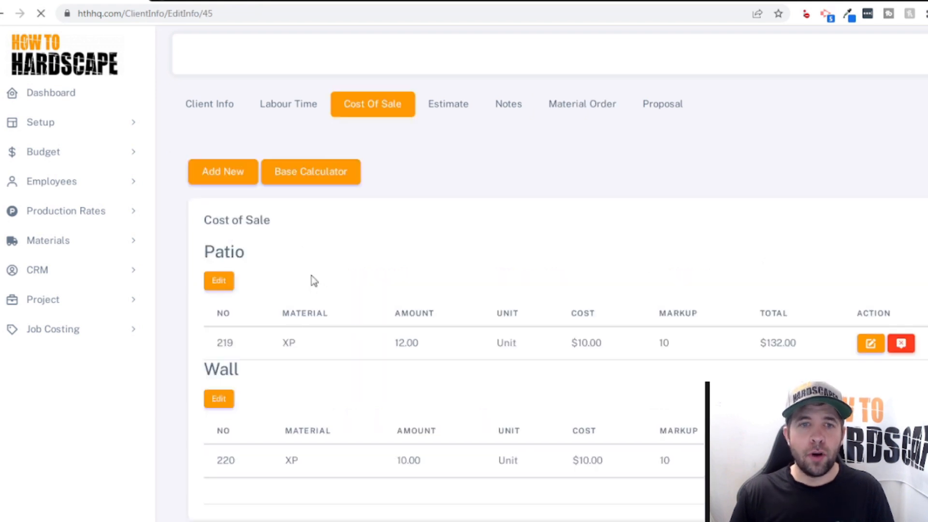
scroll(321, 362, down, 2)
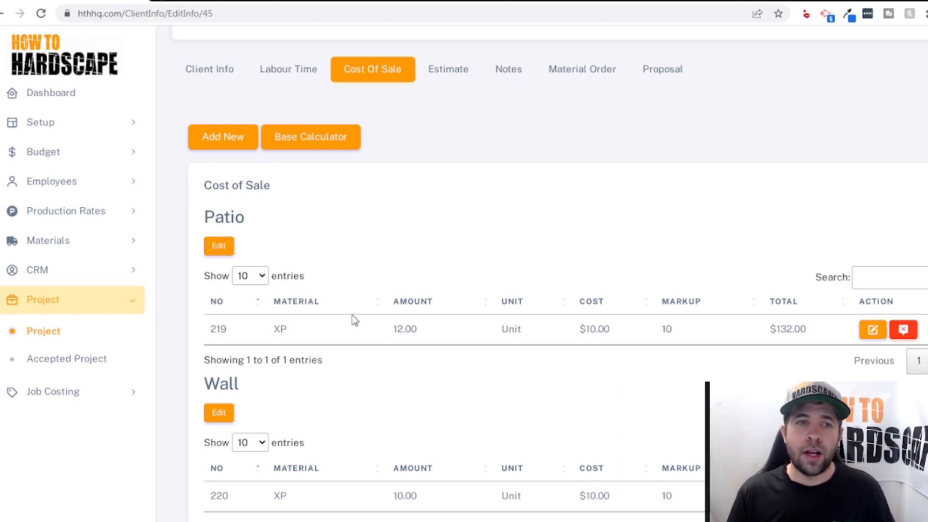
Step: Open the Automated order in the project's material orders to view its purchase order details
click(568, 77)
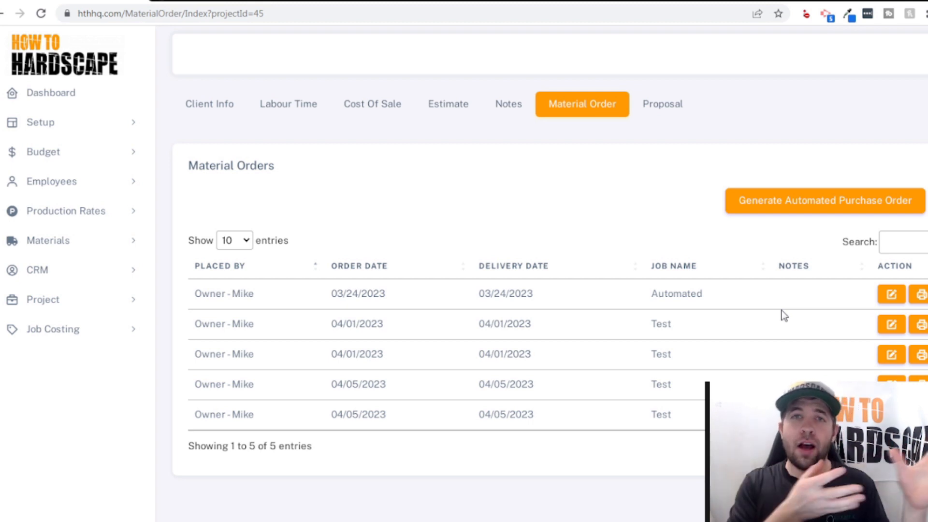
click(890, 295)
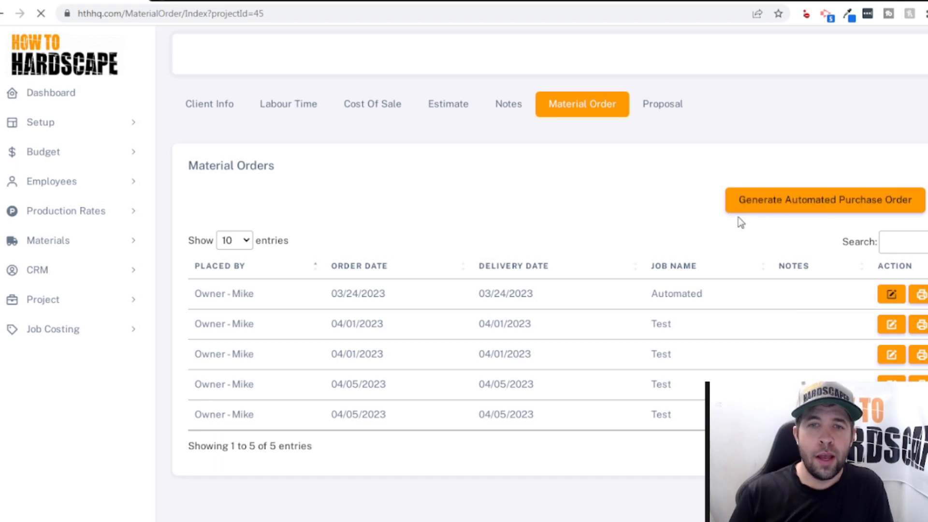
scroll(528, 309, down, 4)
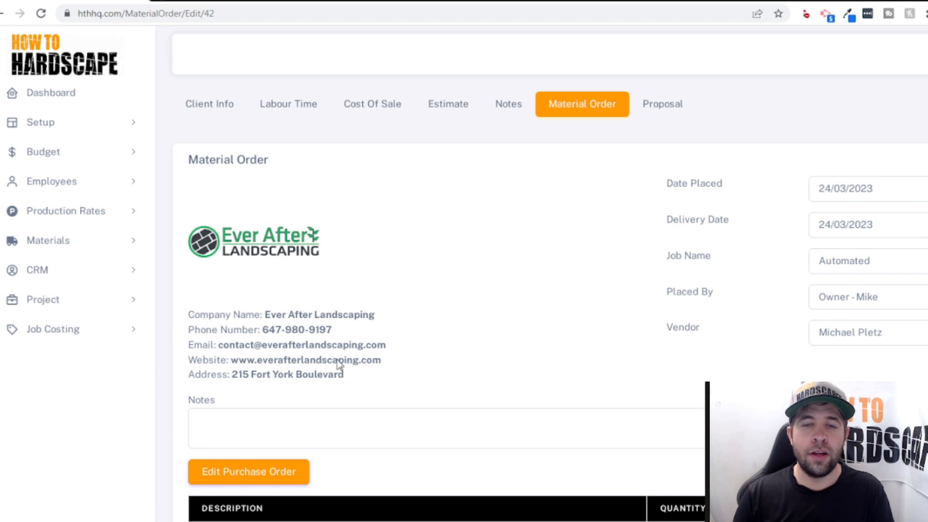
Step: Start a new work area proposal for the project and review its Wall and Patio sections
click(650, 115)
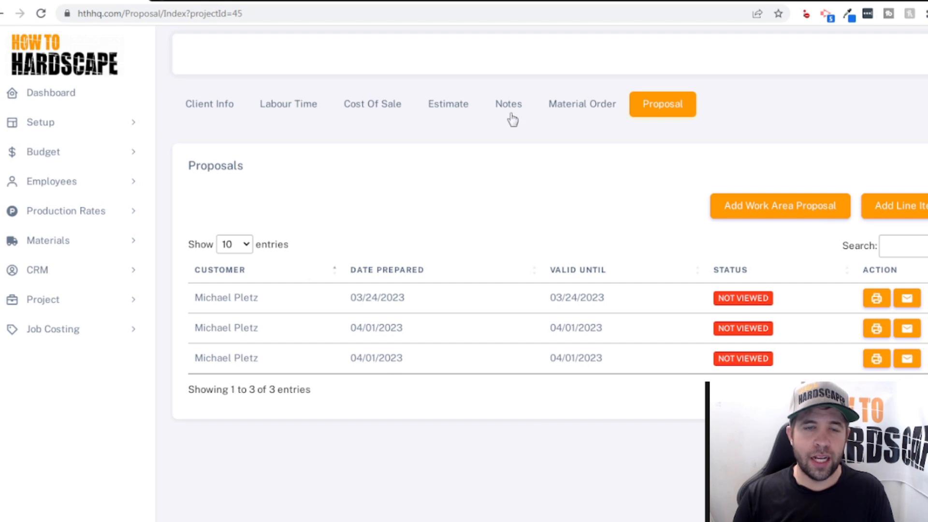
click(754, 209)
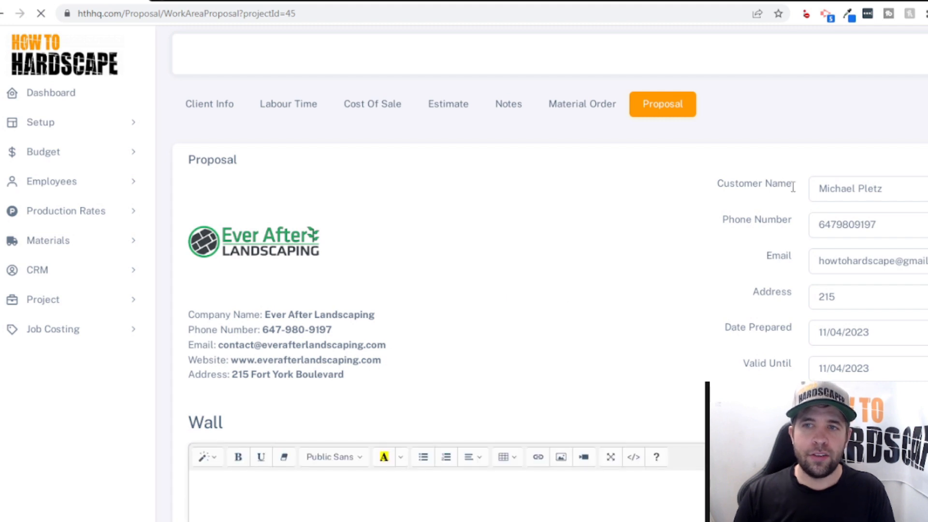
scroll(441, 360, down, 1)
scroll(440, 360, down, 7)
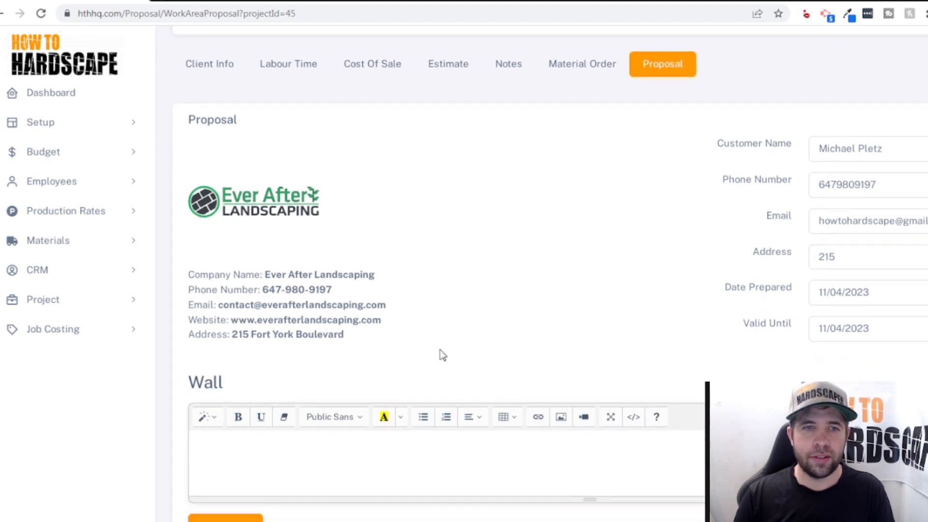
scroll(373, 236, down, 5)
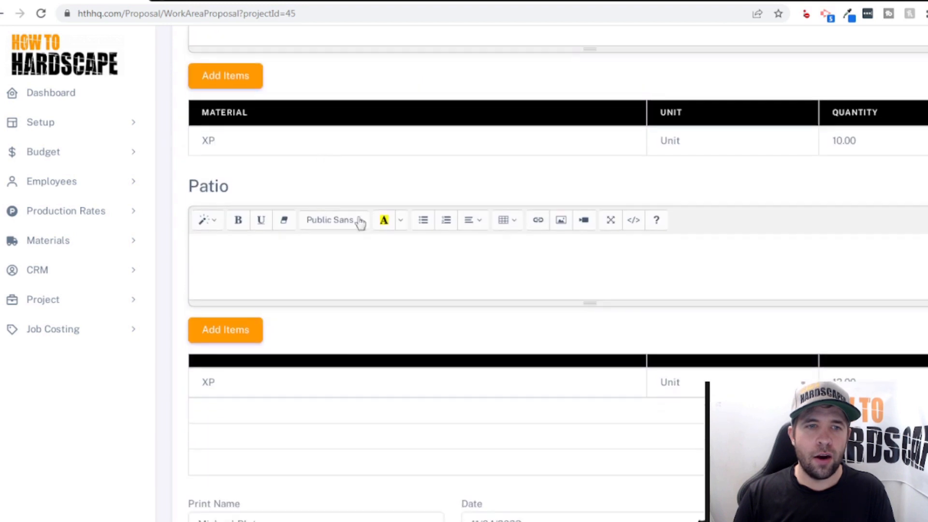
Step: Enter "Job Specific Notes" as the description of the proposal's Wall work area
scroll(507, 344, up, 6)
click(339, 181)
text(Job)
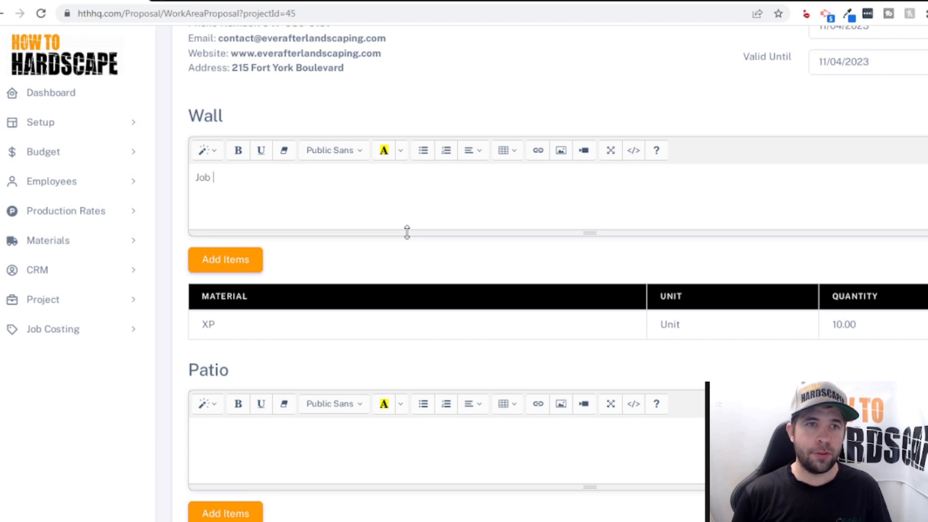
text( Specific Notes)
Step: Examine the proposal's Wall and Patio headings, description boxes and material tables
scroll(346, 300, down, 3)
click(281, 309)
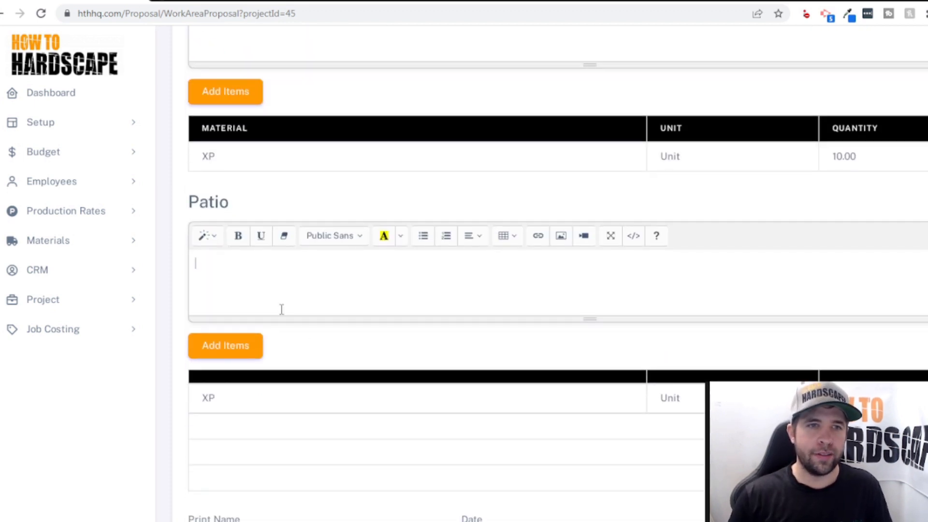
scroll(477, 259, down, 2)
scroll(477, 260, up, 6)
scroll(477, 259, up, 2)
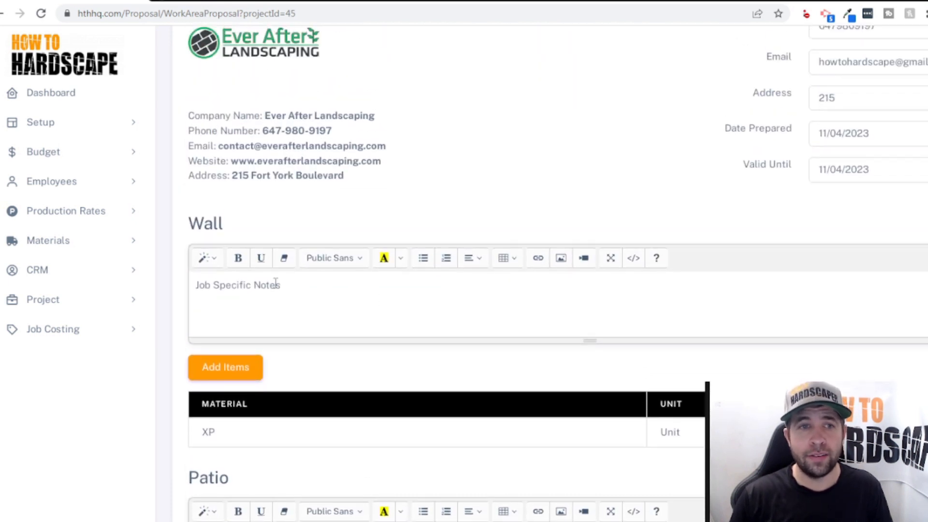
drag(304, 287, 190, 287)
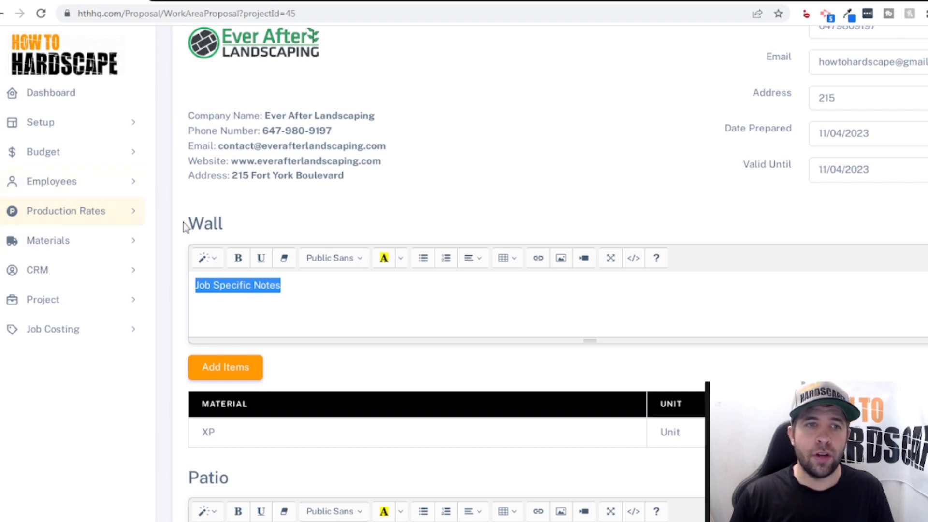
drag(185, 226, 241, 224)
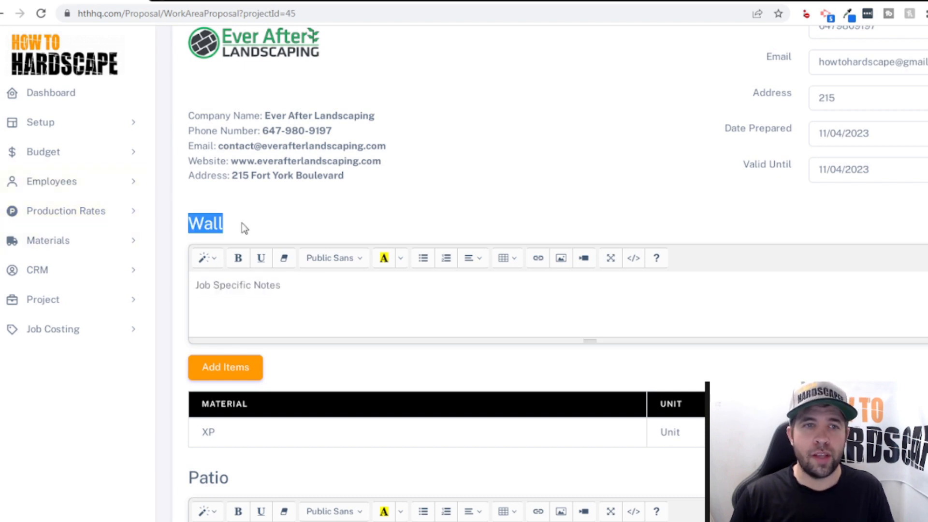
click(299, 282)
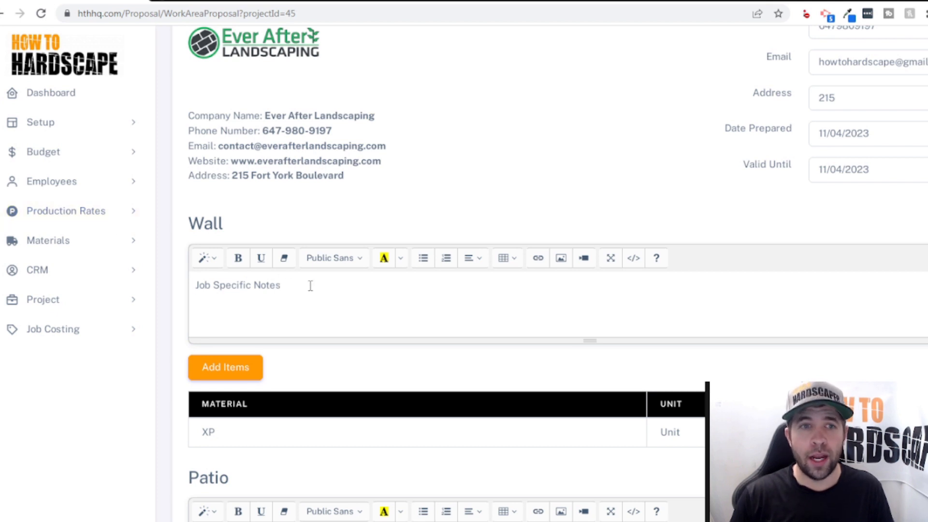
triple_click(332, 285)
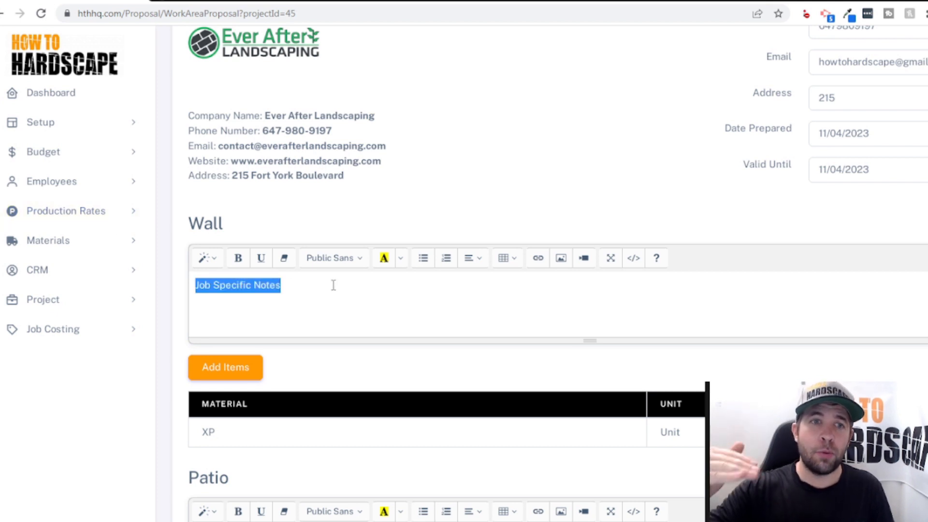
click(363, 300)
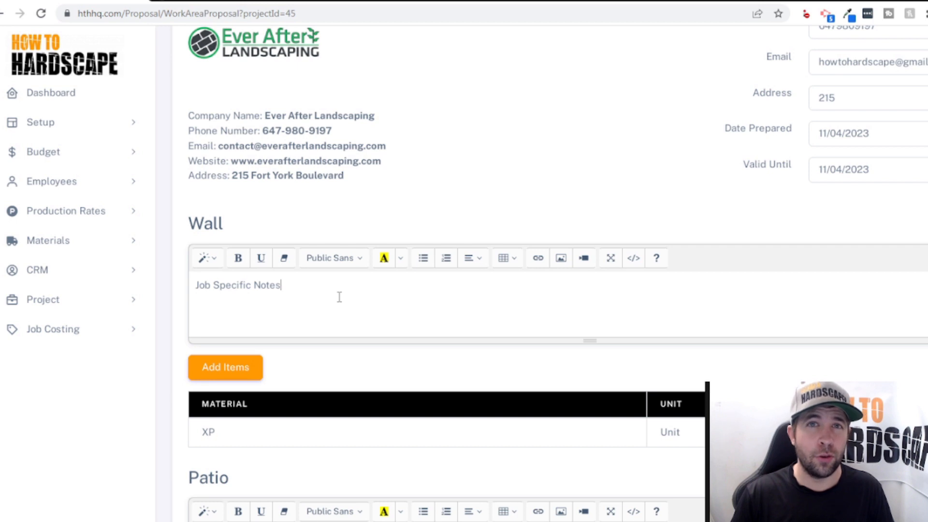
scroll(342, 297, down, 5)
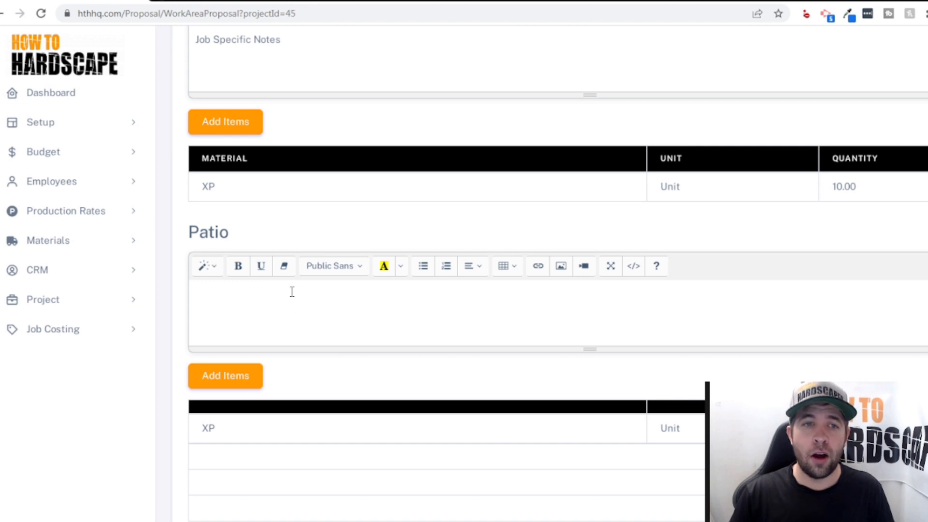
Step: Set the proposal's email template to Sending Proposal
scroll(267, 317, down, 5)
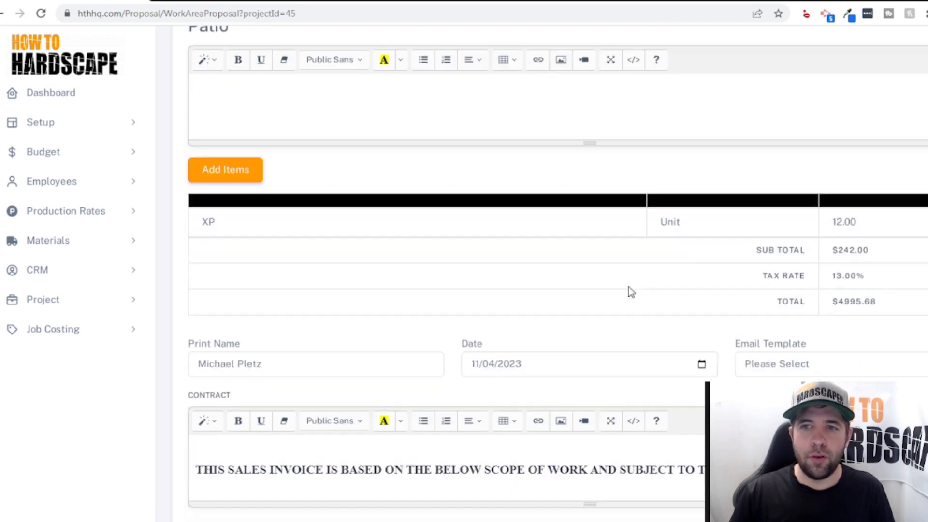
scroll(850, 322, down, 1)
click(786, 297)
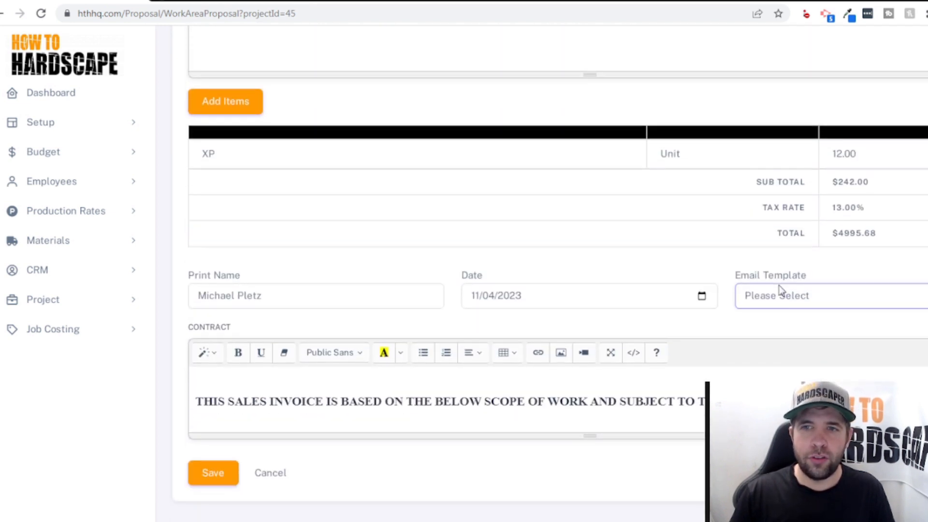
click(785, 98)
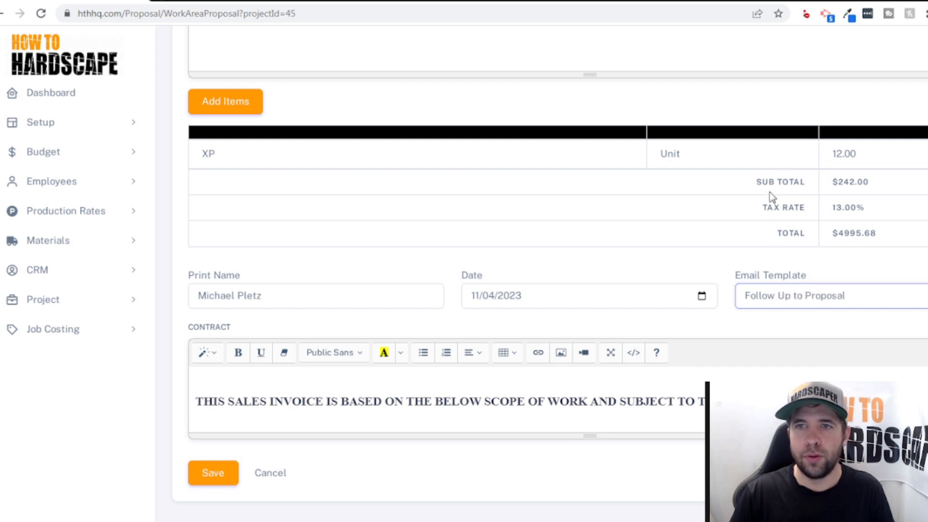
click(770, 179)
Step: Review the proposal's contract terms in an enlarged contract box and save the proposal
scroll(628, 425, down, 10)
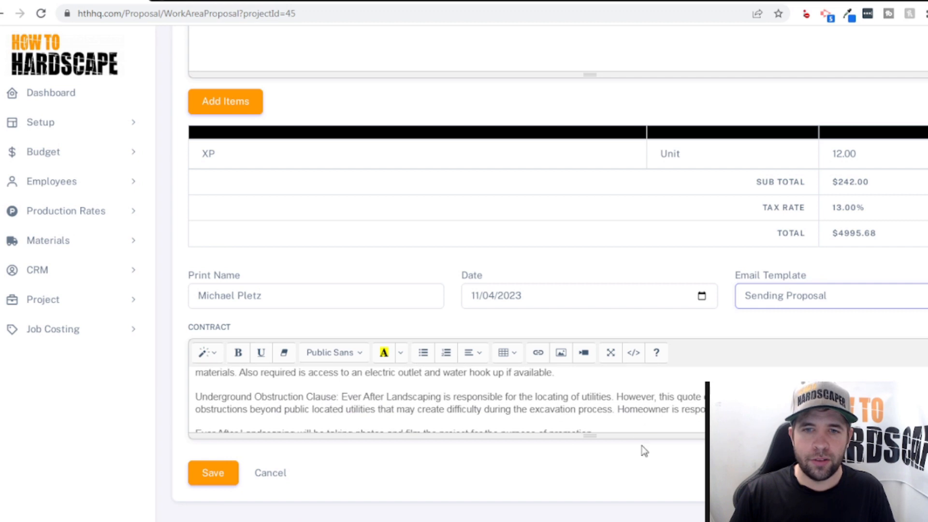
scroll(557, 303, down, 3)
scroll(558, 309, up, 3)
scroll(555, 317, up, 1)
click(309, 304)
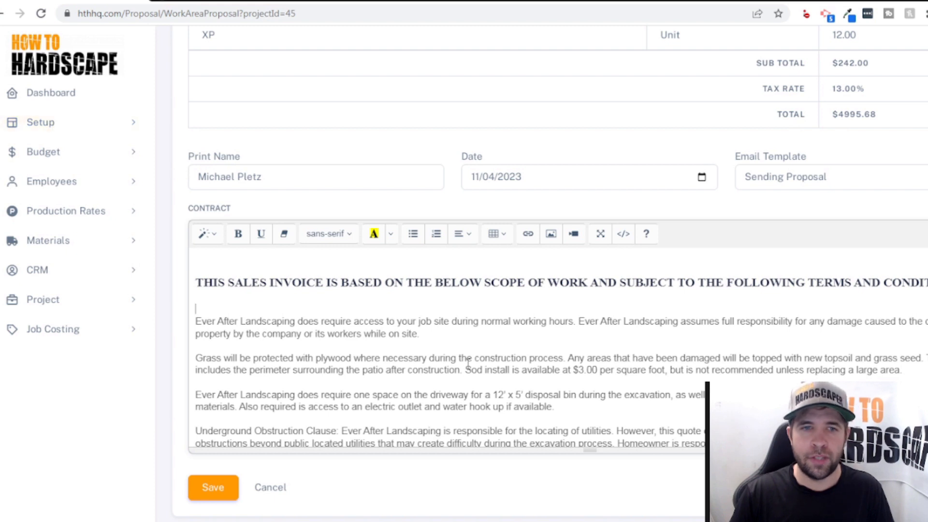
scroll(478, 328, down, 2)
click(215, 488)
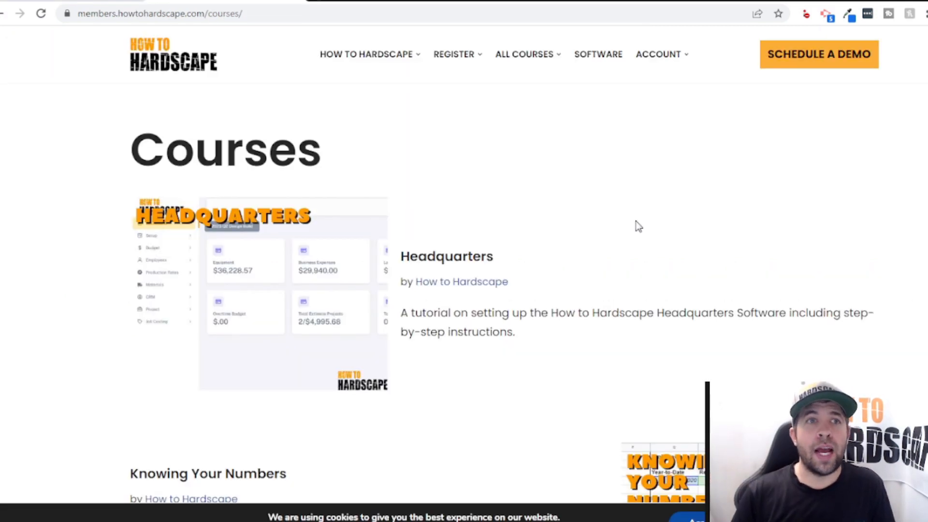
Step: Browse the course list on the How to Hardscape members site, from Headquarters to the installation courses
scroll(637, 226, down, 15)
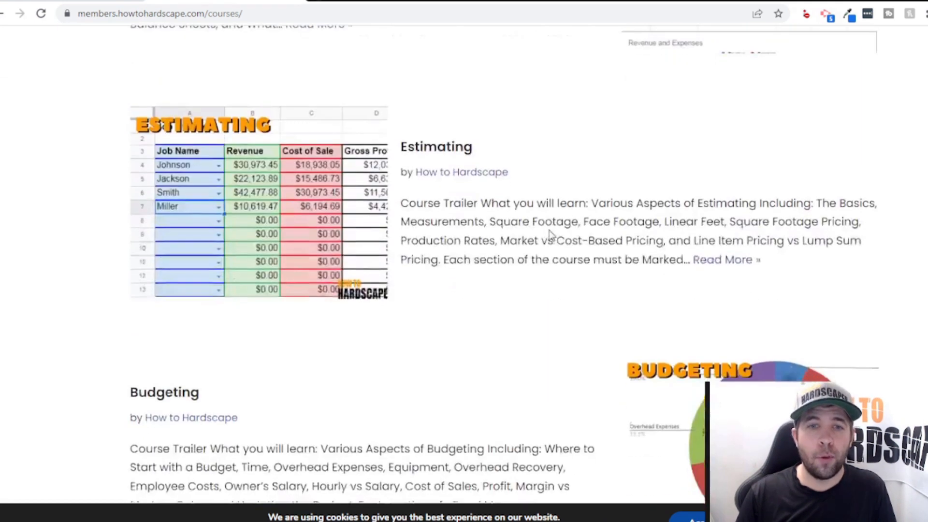
scroll(555, 231, up, 10)
scroll(555, 233, down, 8)
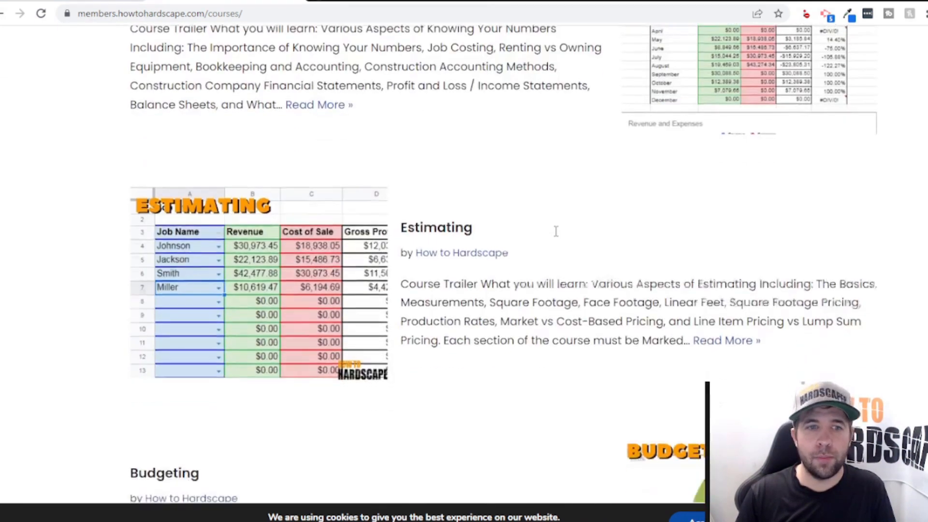
scroll(556, 229, down, 13)
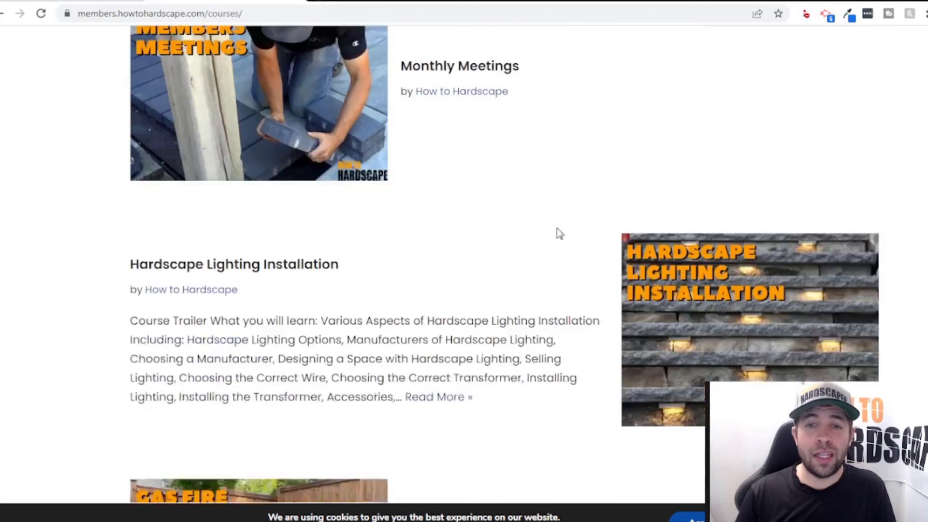
scroll(558, 232, down, 10)
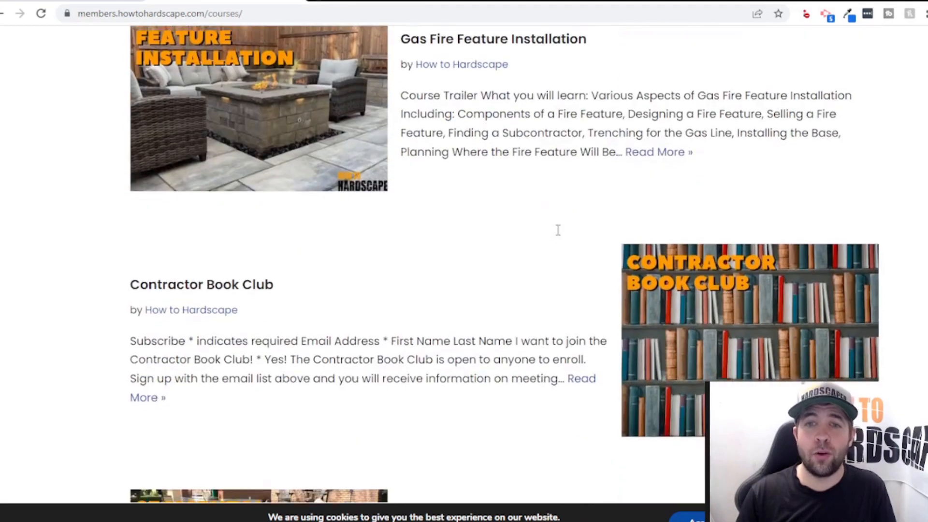
scroll(558, 230, down, 6)
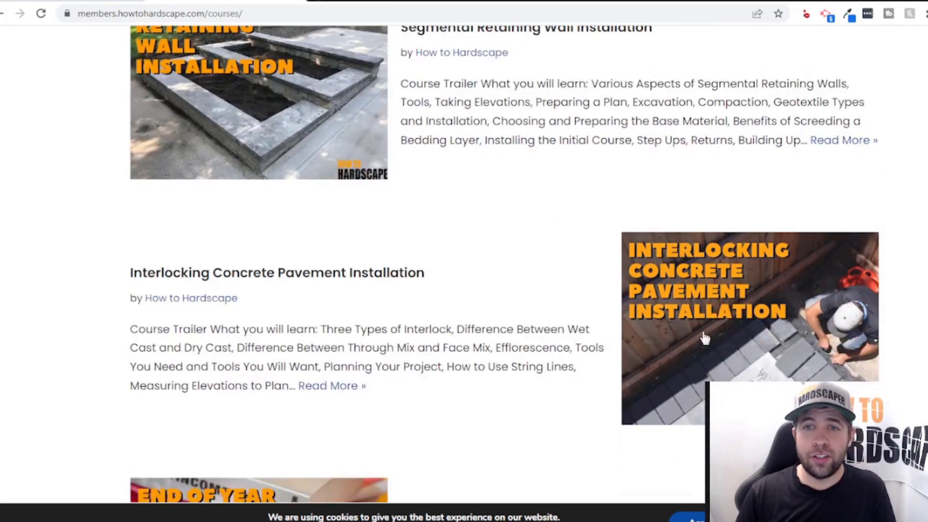
scroll(528, 251, up, 3)
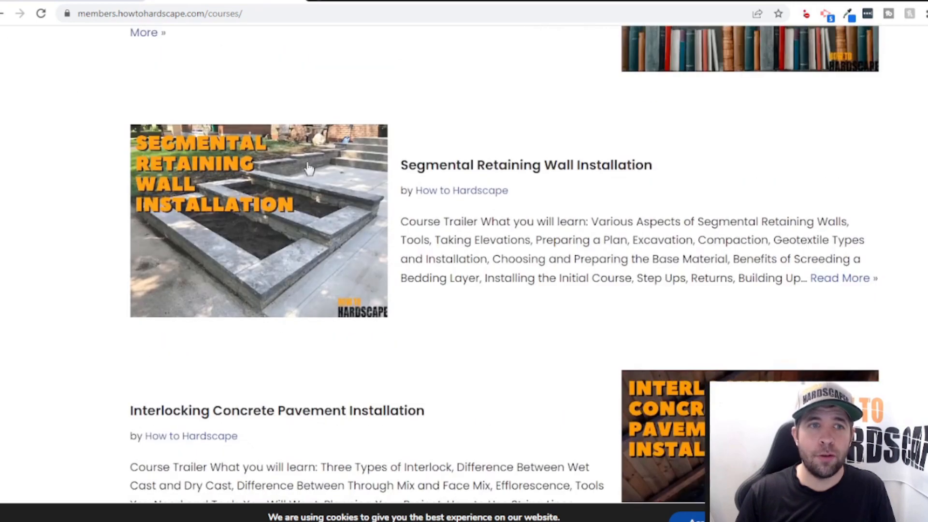
scroll(300, 223, up, 11)
scroll(280, 249, up, 5)
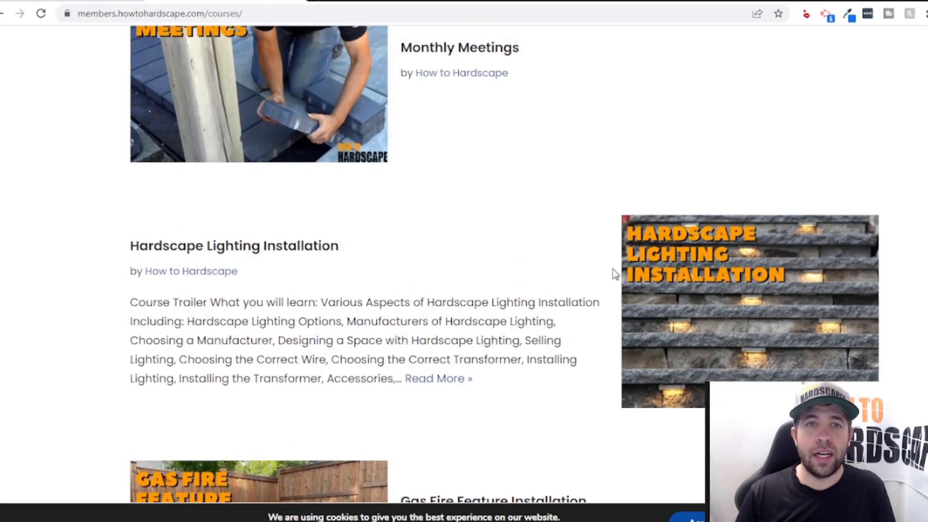
scroll(609, 282, down, 4)
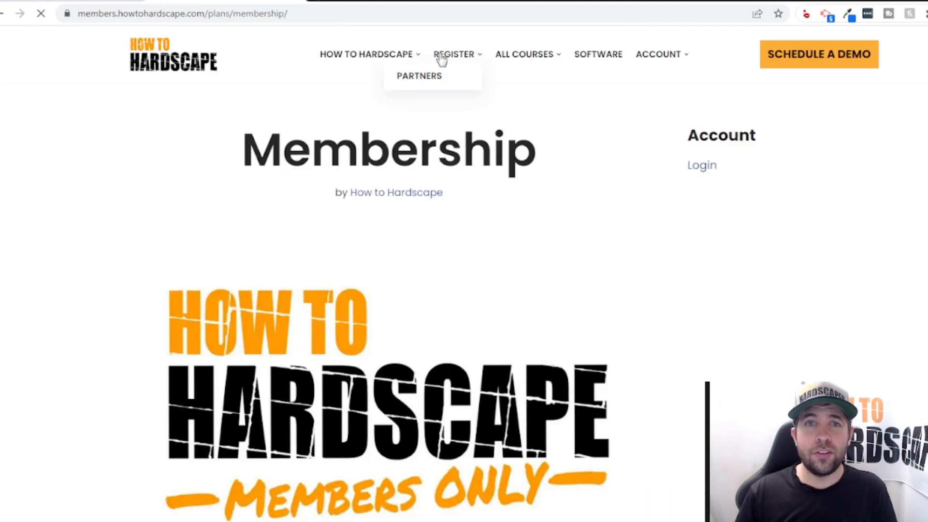
Step: View the membership plan's course and webinar content, and open the booking calendar for a 30-minute demo
scroll(479, 239, down, 8)
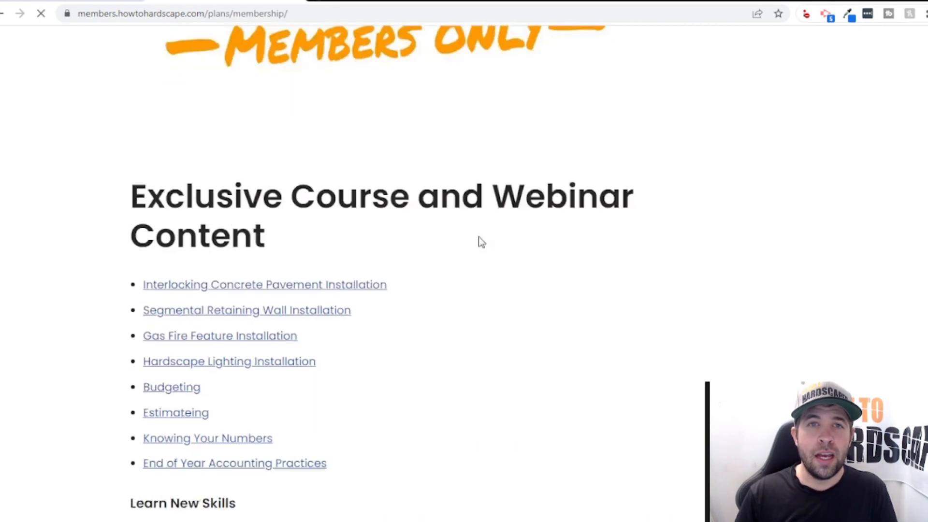
scroll(478, 240, down, 12)
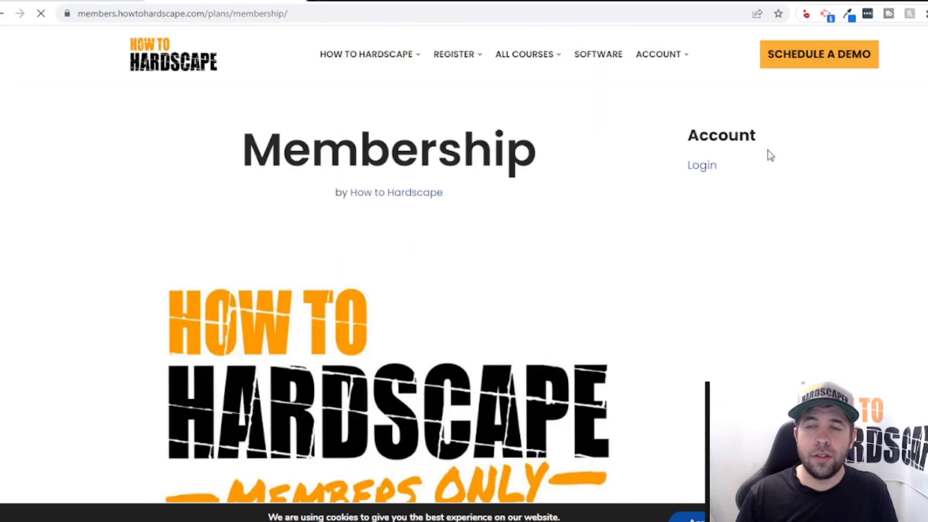
click(817, 57)
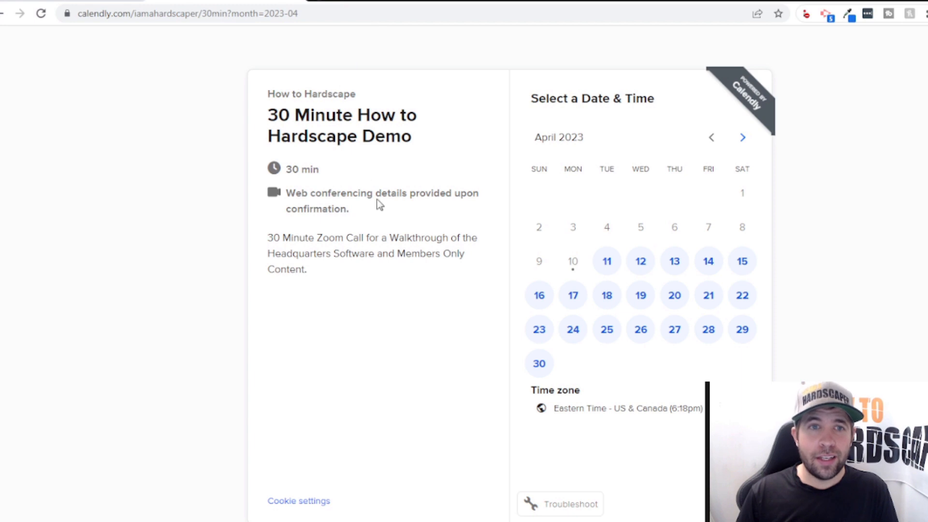